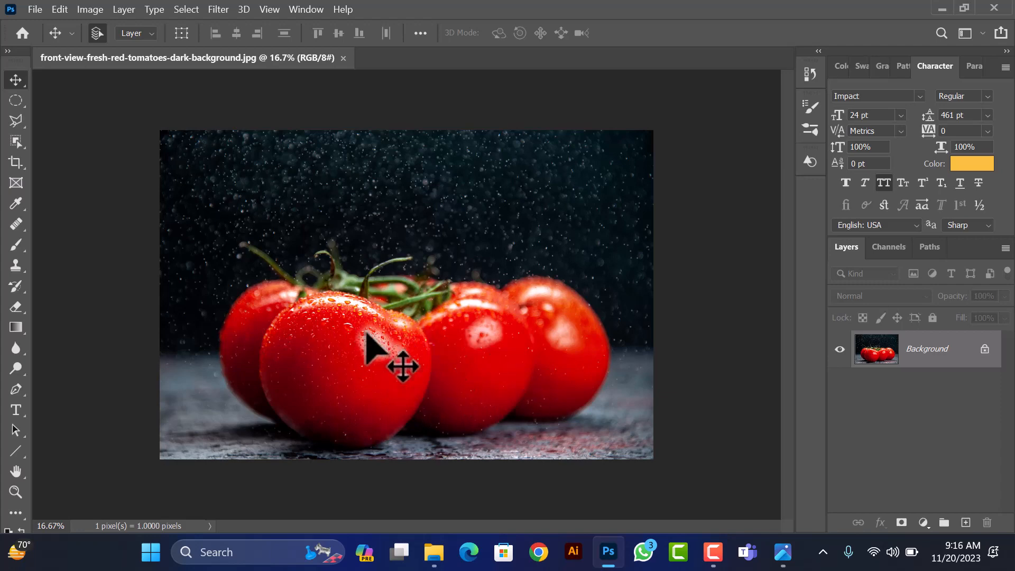
# Apply a Gaussian Blur with an 18-pixel radius to the Background layer.
pyautogui.click(229, 9)
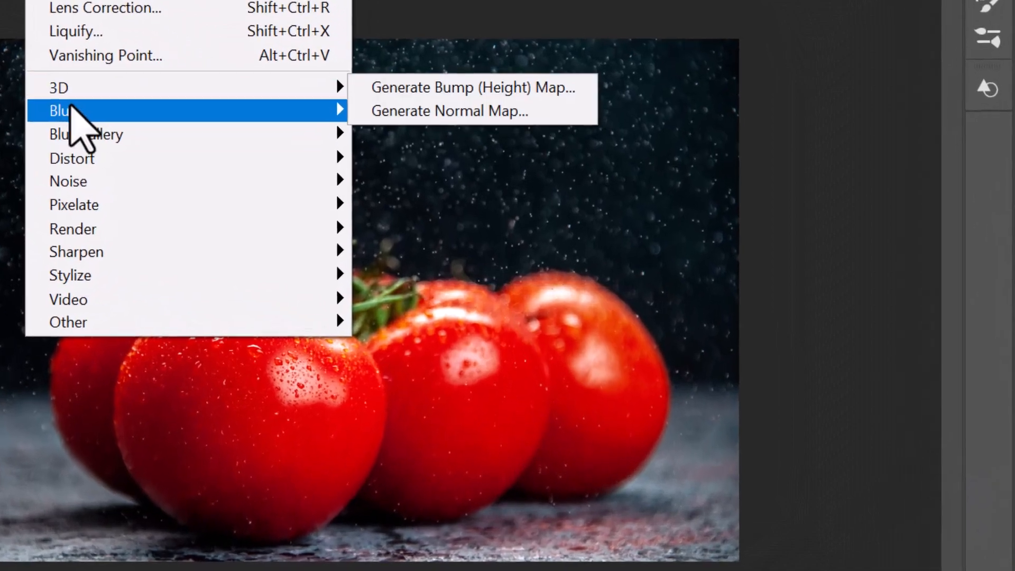
pyautogui.moveTo(72, 110)
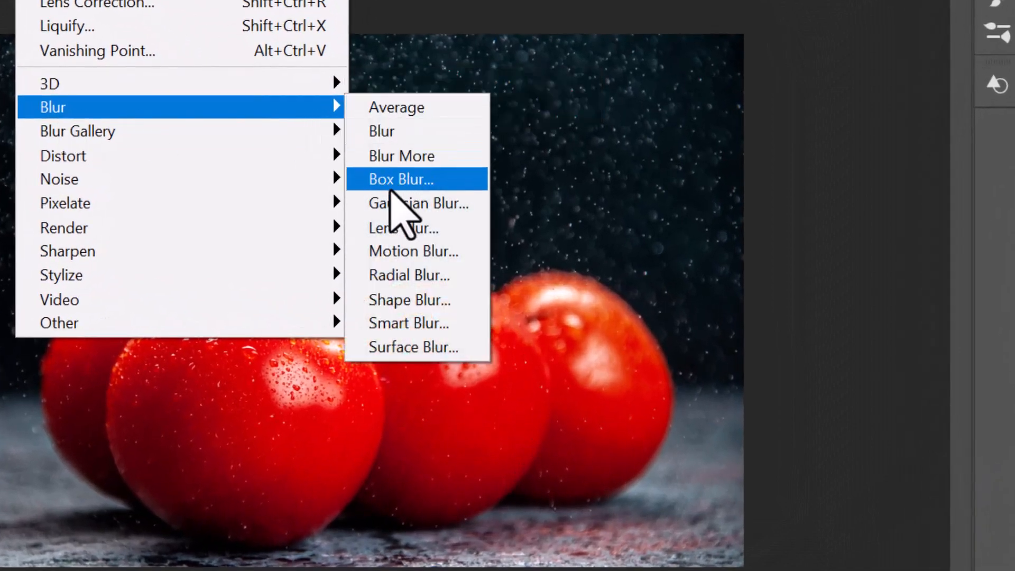
pyautogui.click(397, 204)
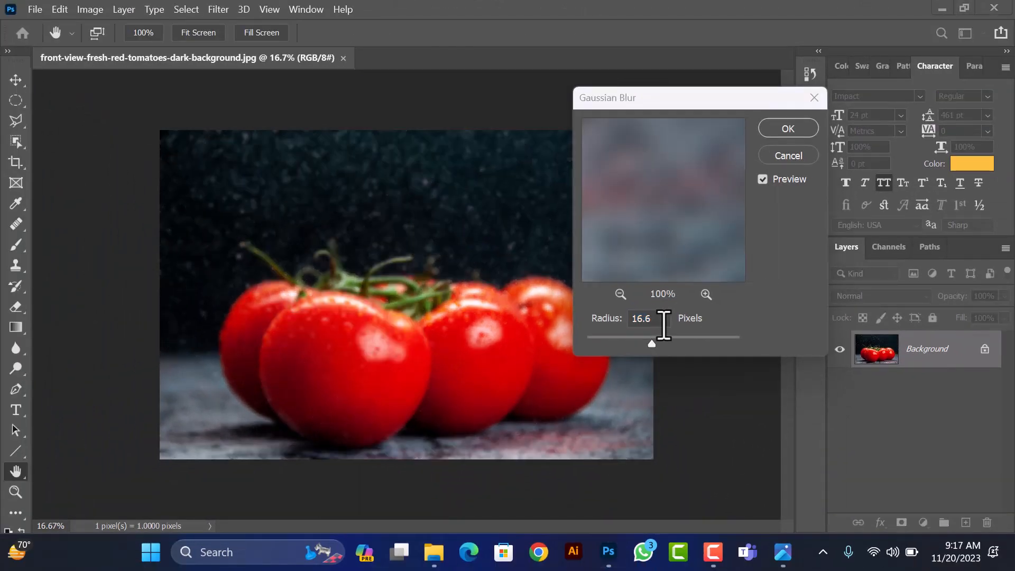
pyautogui.click(619, 324)
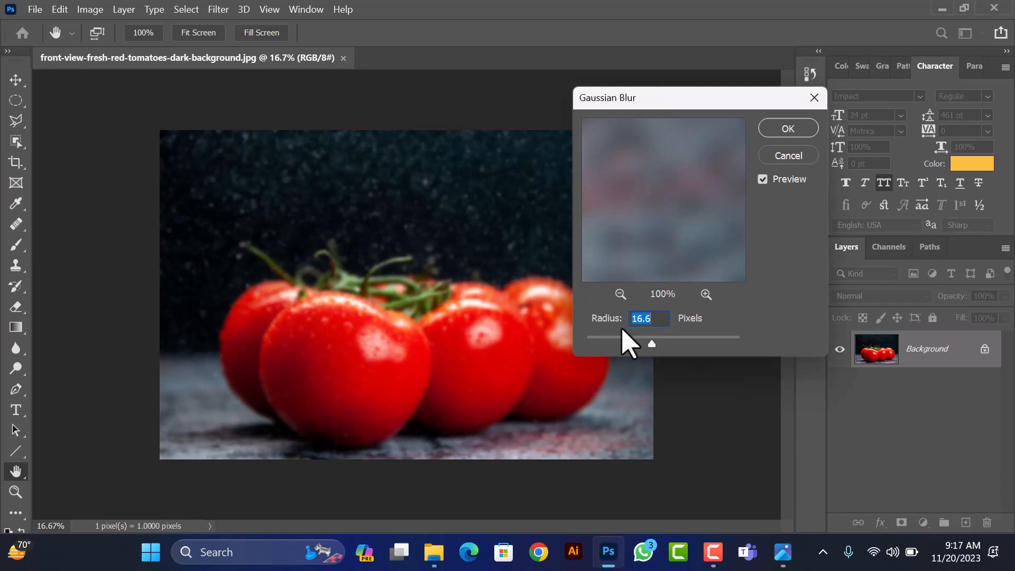
pyautogui.write('18')
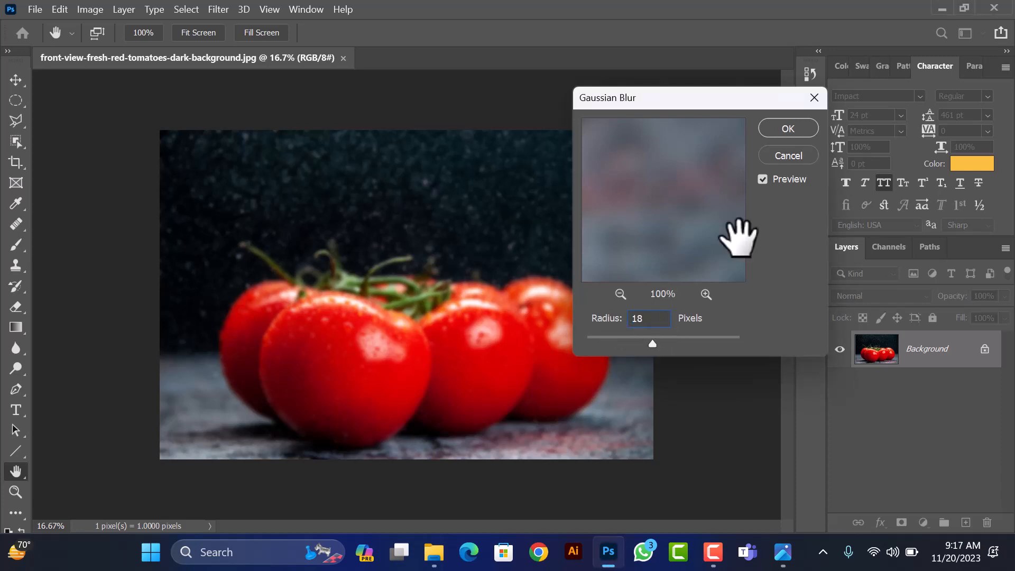
pyautogui.click(787, 133)
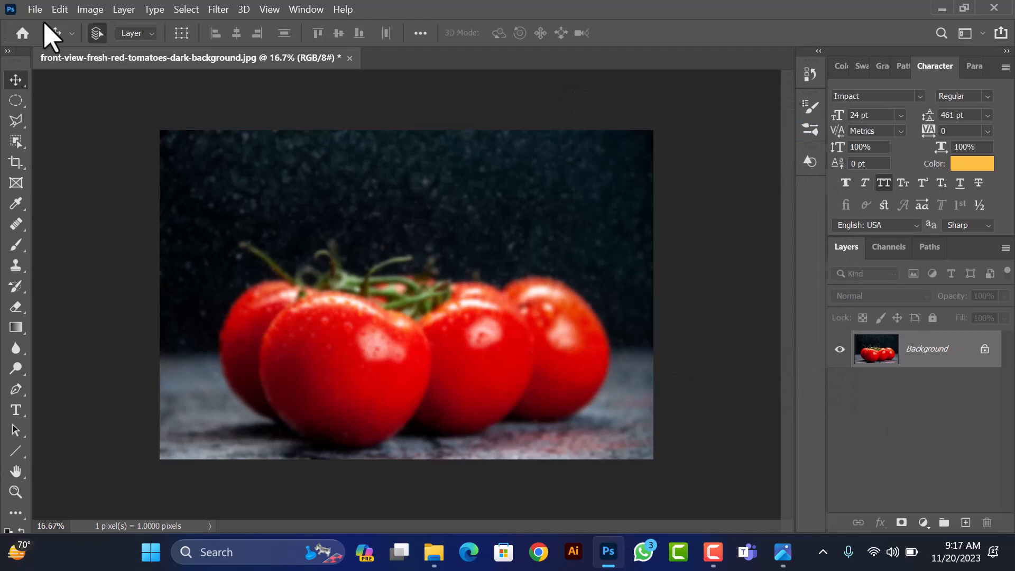
# Place the tomatto image as a linked file and enlarge it over the middle of the blurred tomatoes.
pyautogui.click(33, 9)
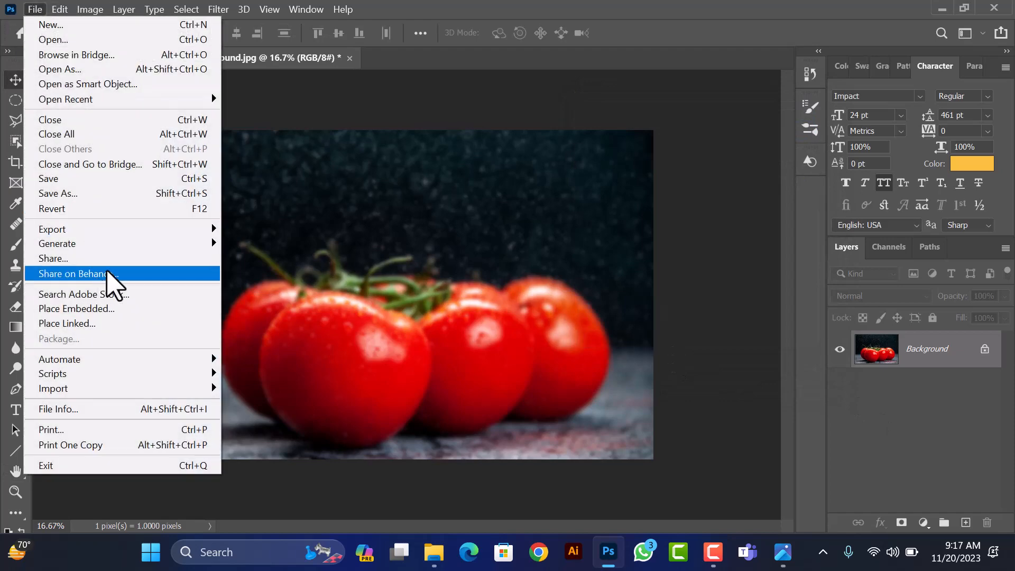
pyautogui.click(99, 323)
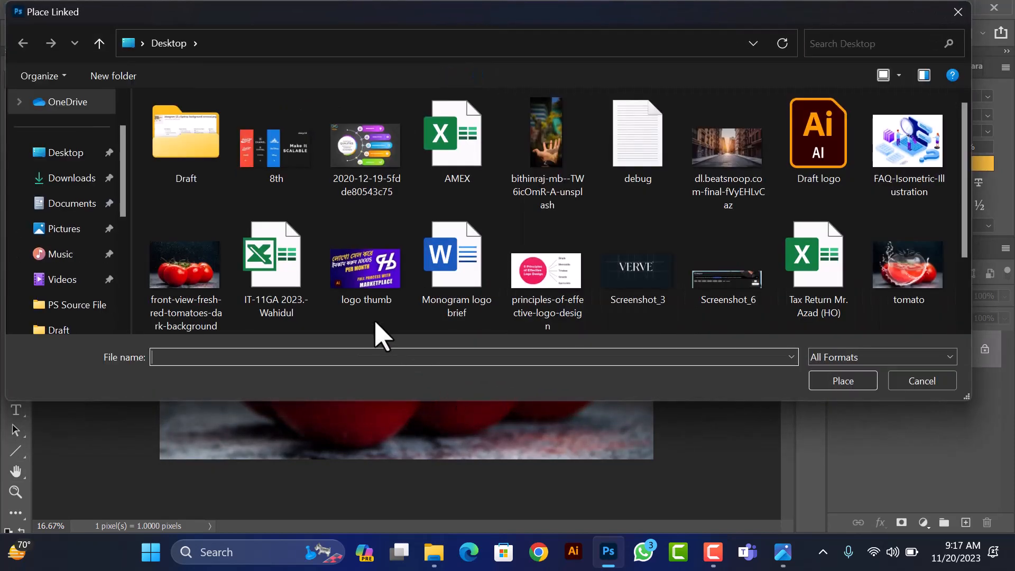
pyautogui.scroll(-2, 370, 306)
pyautogui.click(259, 270)
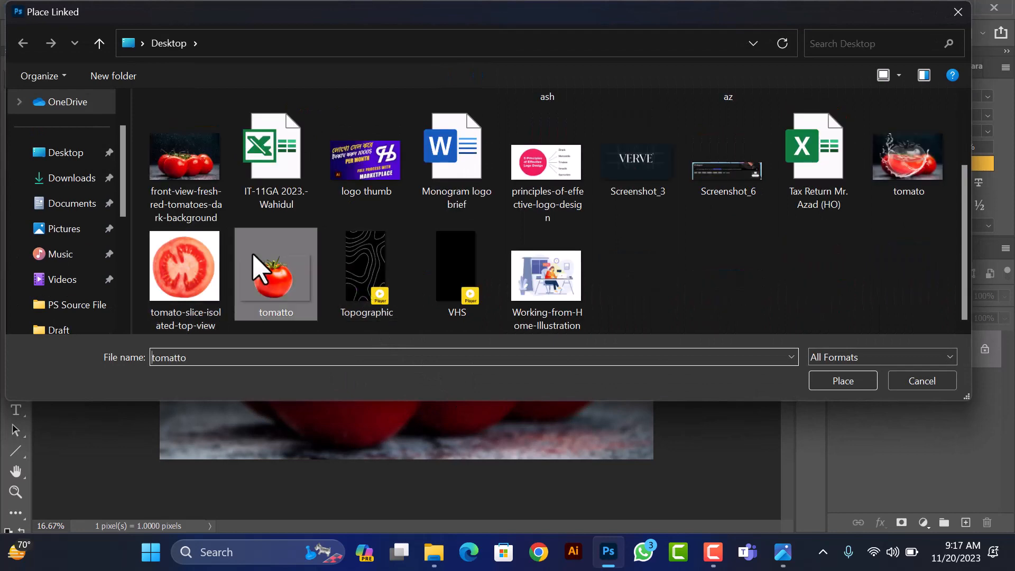
pyautogui.click(854, 387)
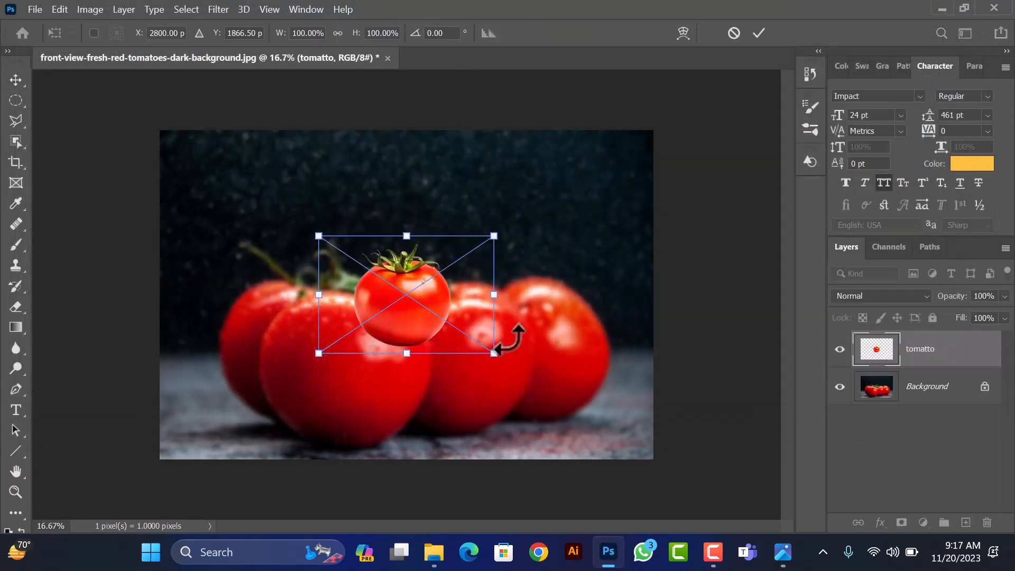
pyautogui.moveTo(507, 302); pyautogui.dragTo(594, 313)
pyautogui.press('Return')
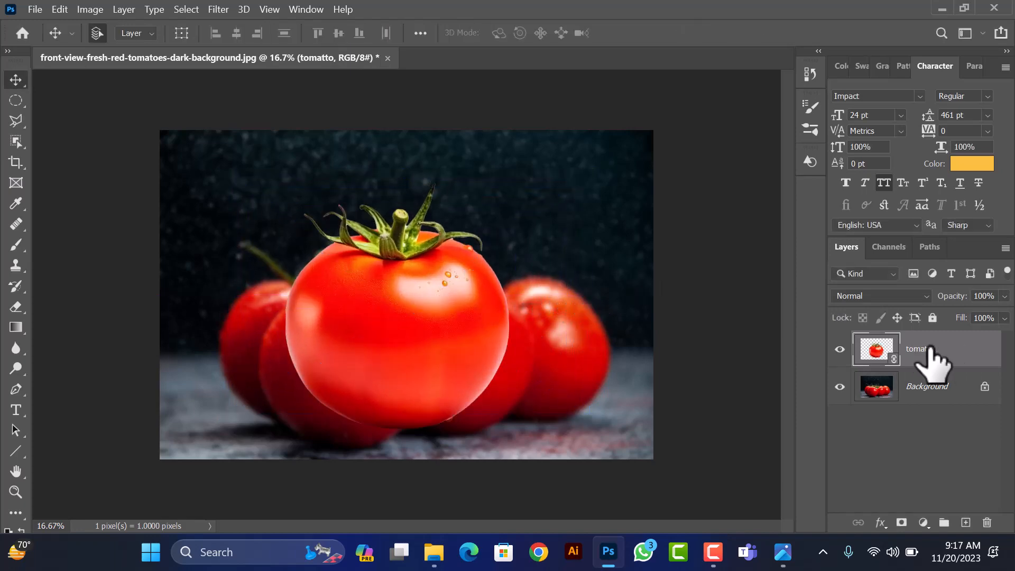
# Rasterize the tomatto layer and duplicate it.
pyautogui.rightClick(924, 350)
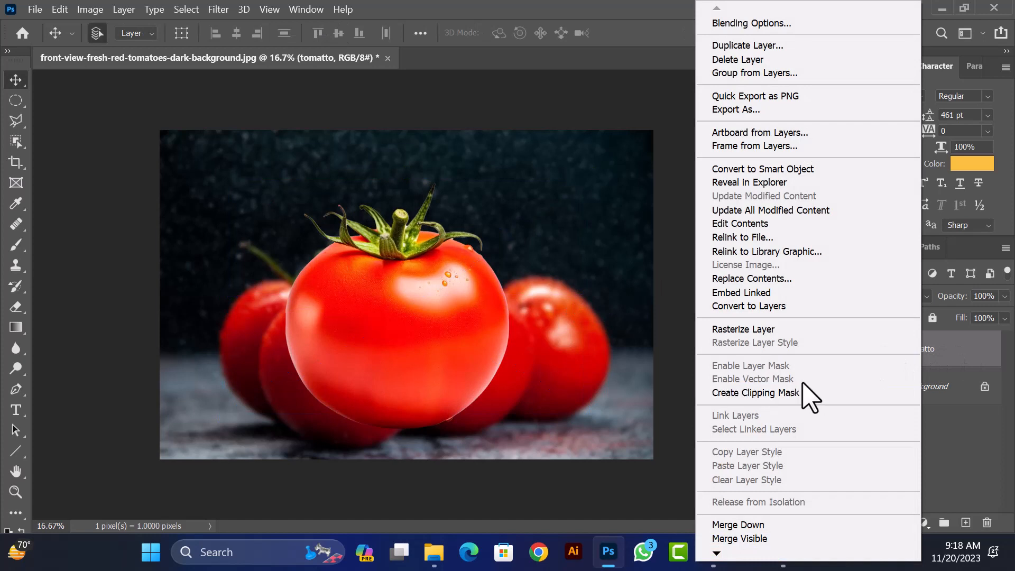
pyautogui.click(779, 330)
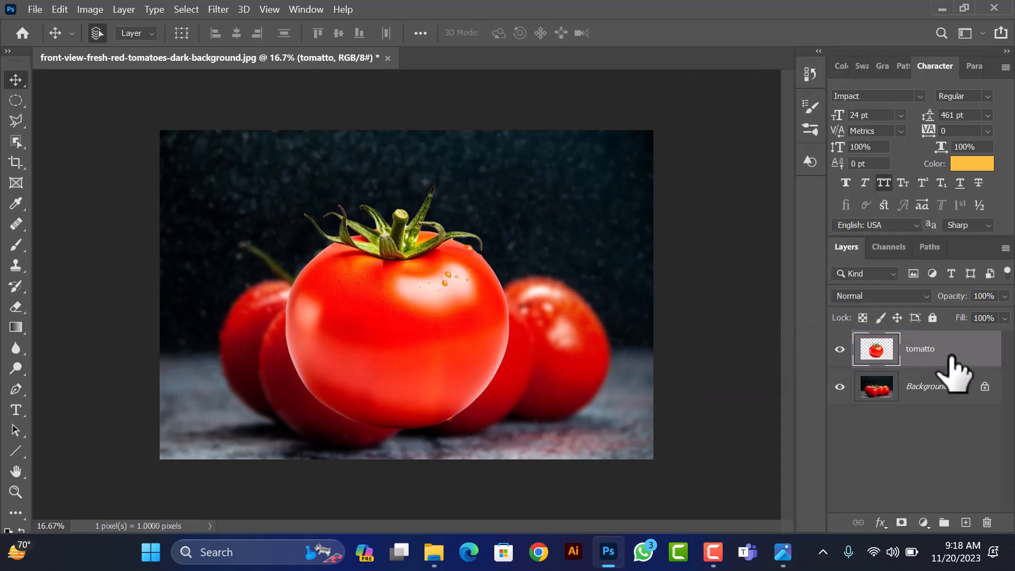
pyautogui.hotkey('ctrl', 'j')
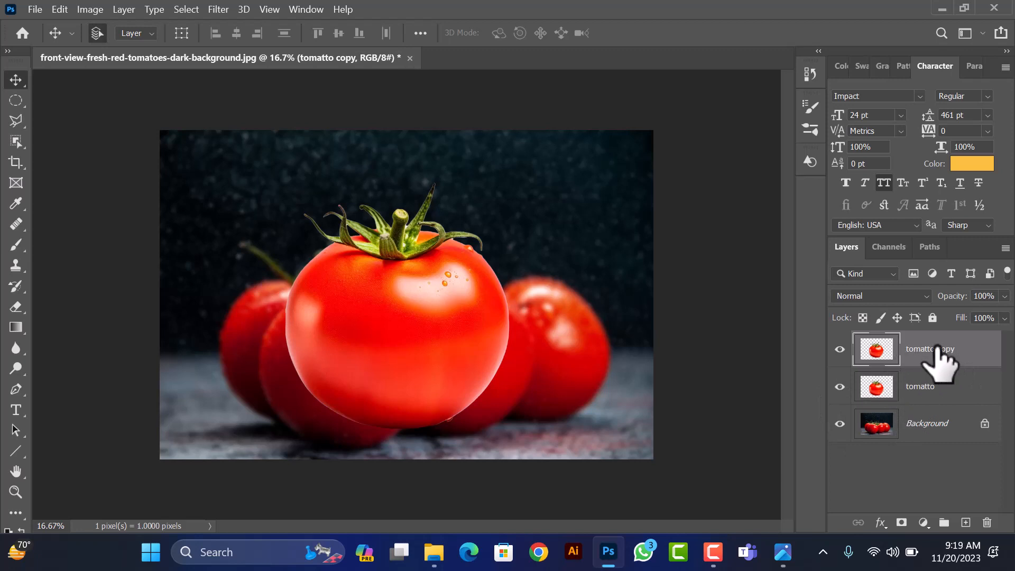
# Hide the original tomatto layer and set the tomatto copy layer's blend mode to Screen.
pyautogui.click(841, 387)
pyautogui.click(894, 296)
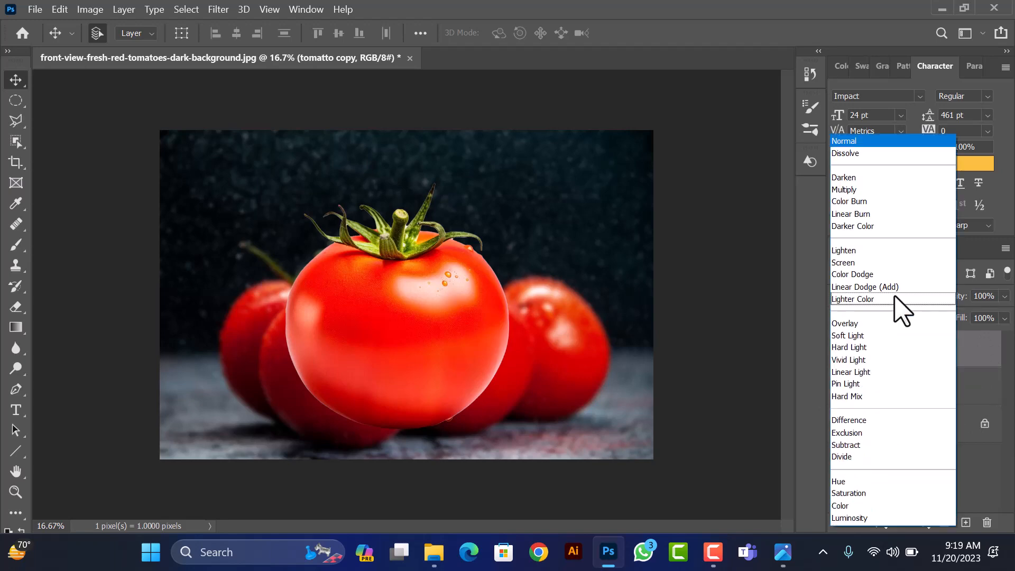
pyautogui.click(856, 265)
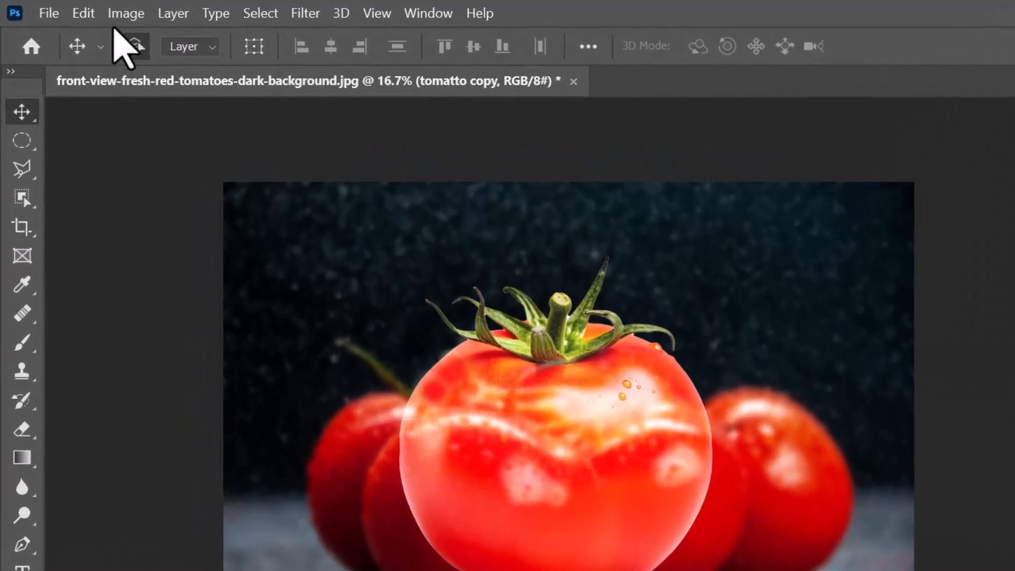
# Desaturate the tomatto copy layer.
pyautogui.click(87, 10)
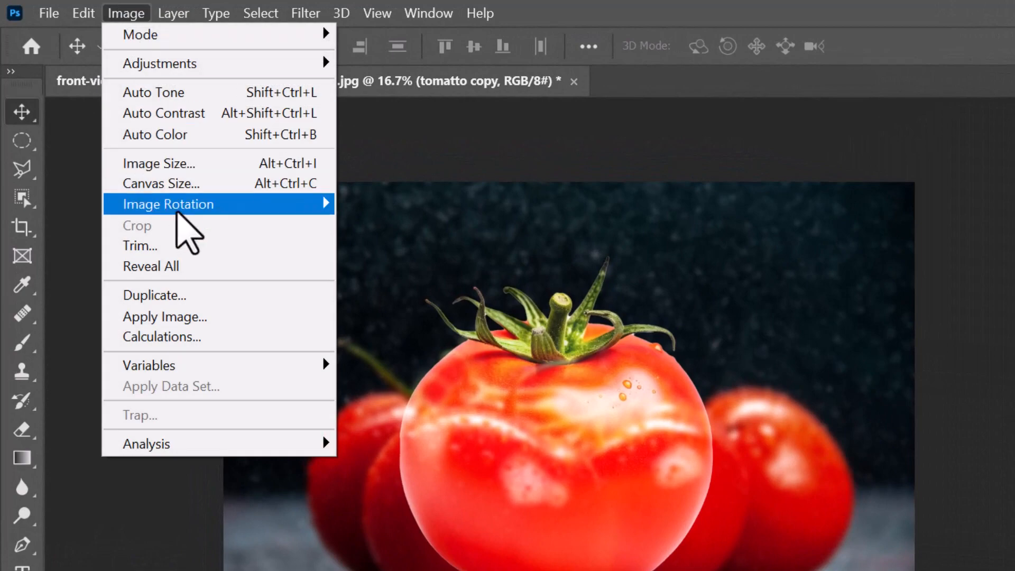
pyautogui.moveTo(191, 66)
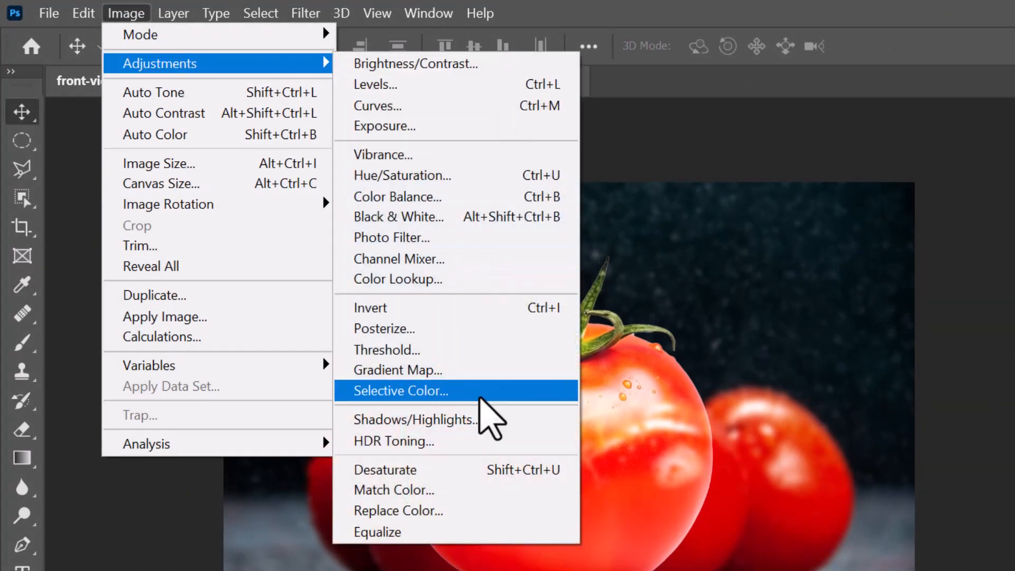
pyautogui.click(466, 470)
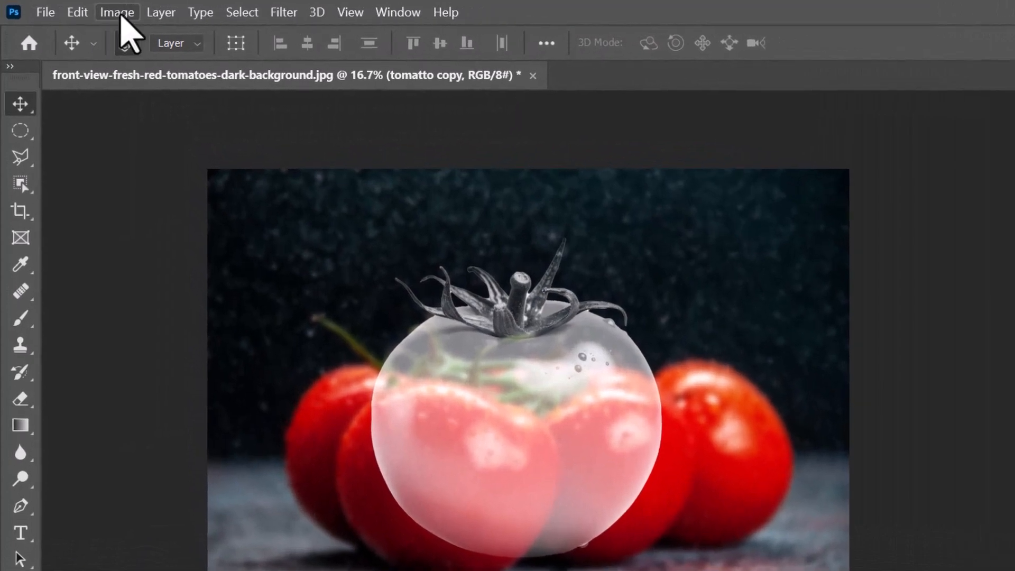
# Adjust the tomatto copy's Levels with input black point 93, midtones 0.85 and white point 255.
pyautogui.click(120, 14)
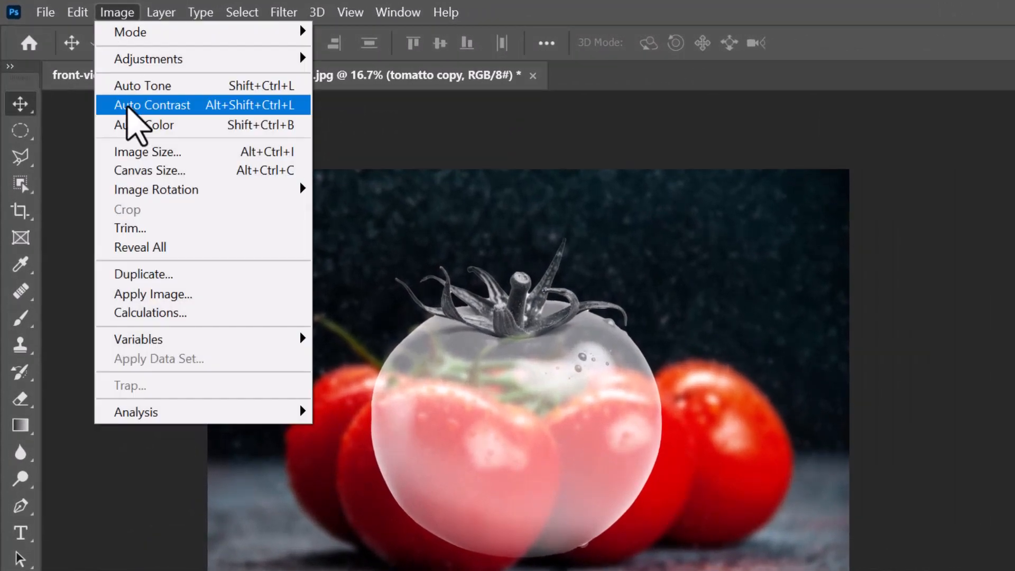
pyautogui.moveTo(148, 59)
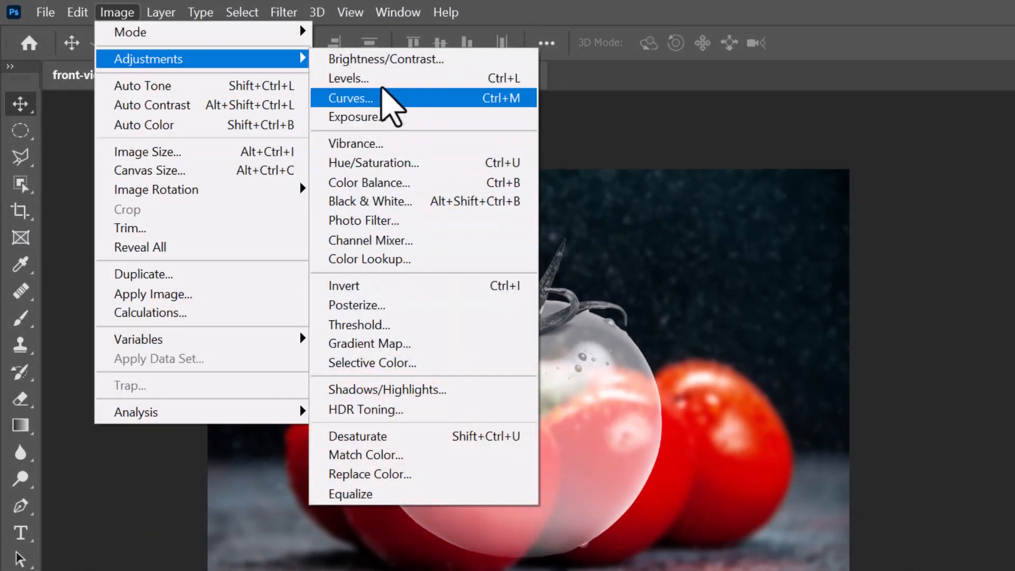
pyautogui.click(383, 78)
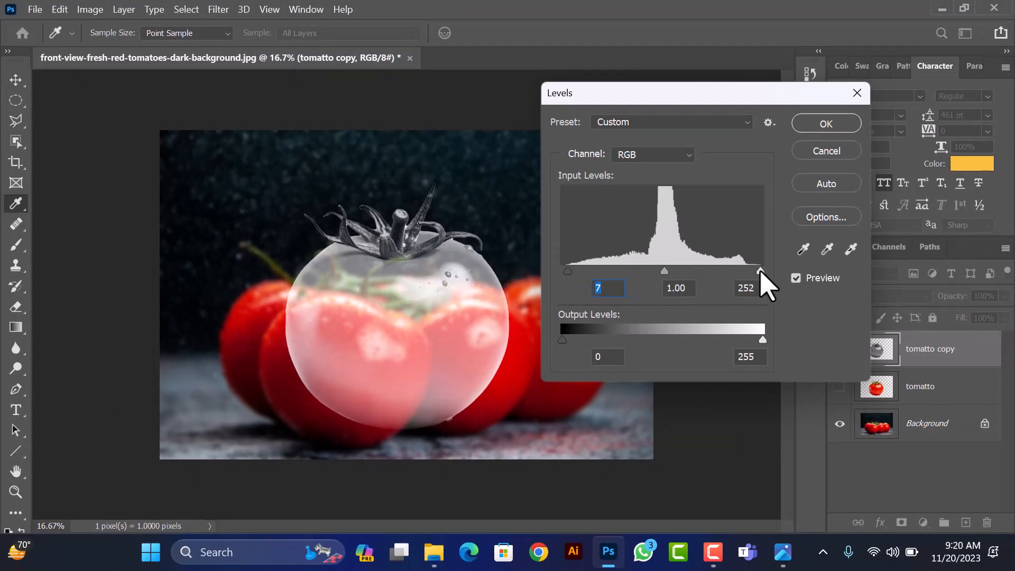
pyautogui.moveTo(573, 276); pyautogui.dragTo(635, 278)
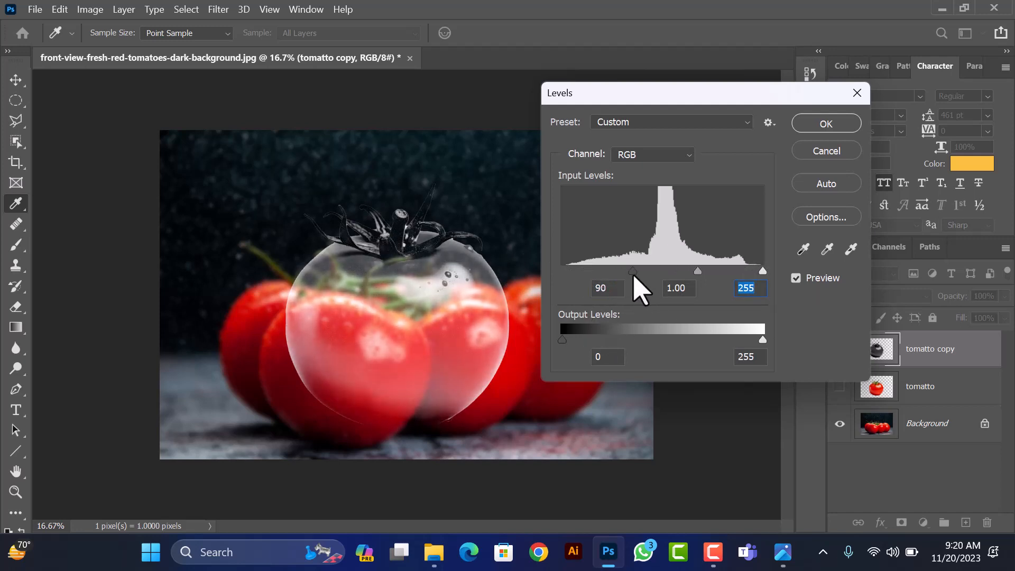
pyautogui.moveTo(700, 268); pyautogui.dragTo(708, 269)
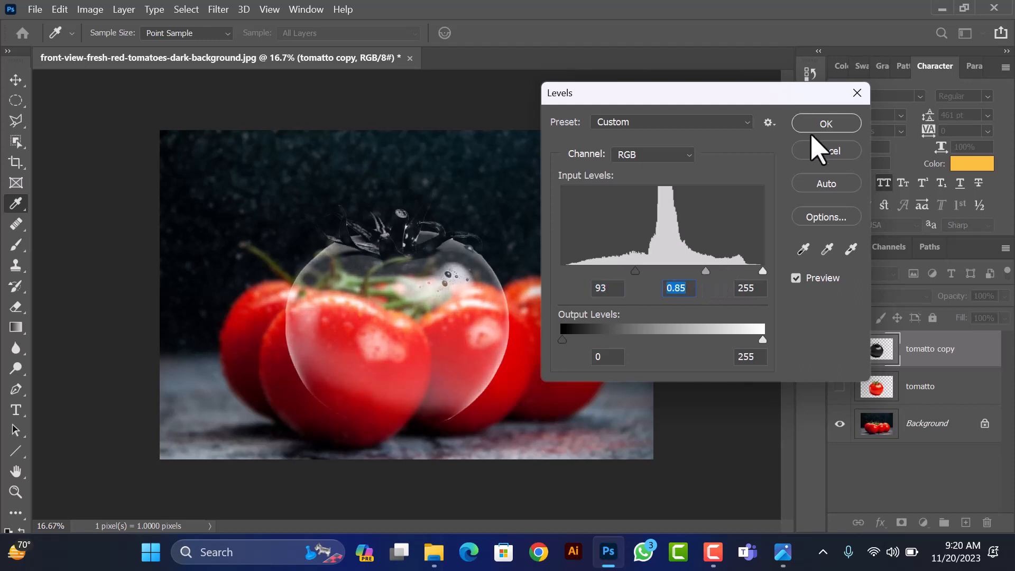
pyautogui.click(833, 126)
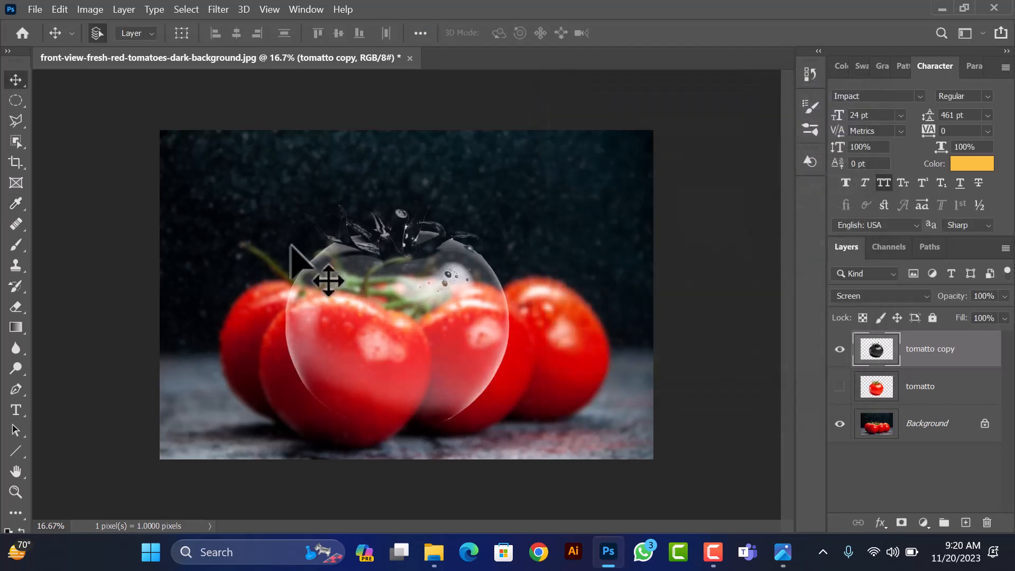
# Draw a wide elliptical selection over the tomato's upper half and turn it into a layer mask on tomatto copy.
pyautogui.click(15, 101)
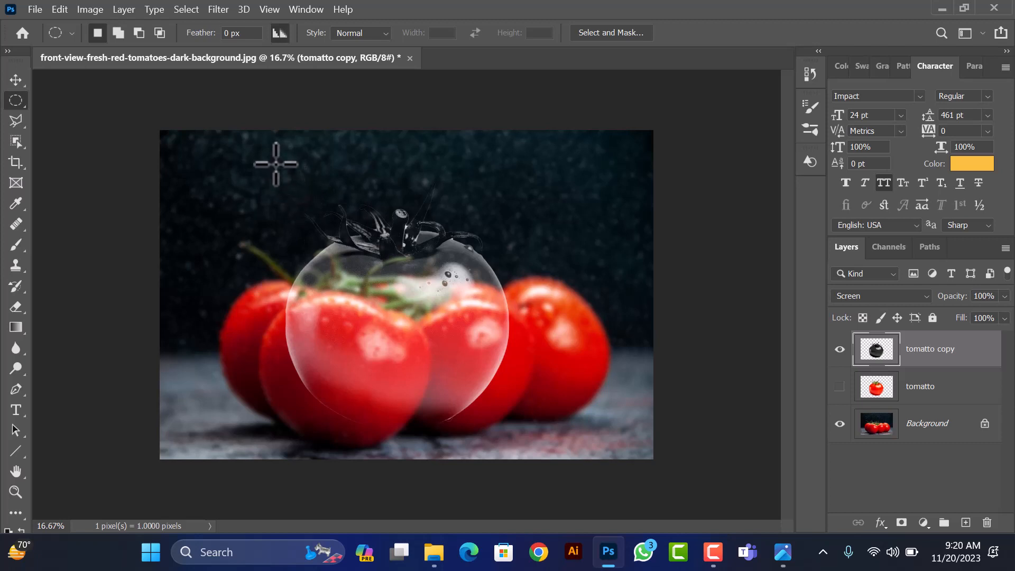
pyautogui.moveTo(250, 169); pyautogui.dragTo(564, 337)
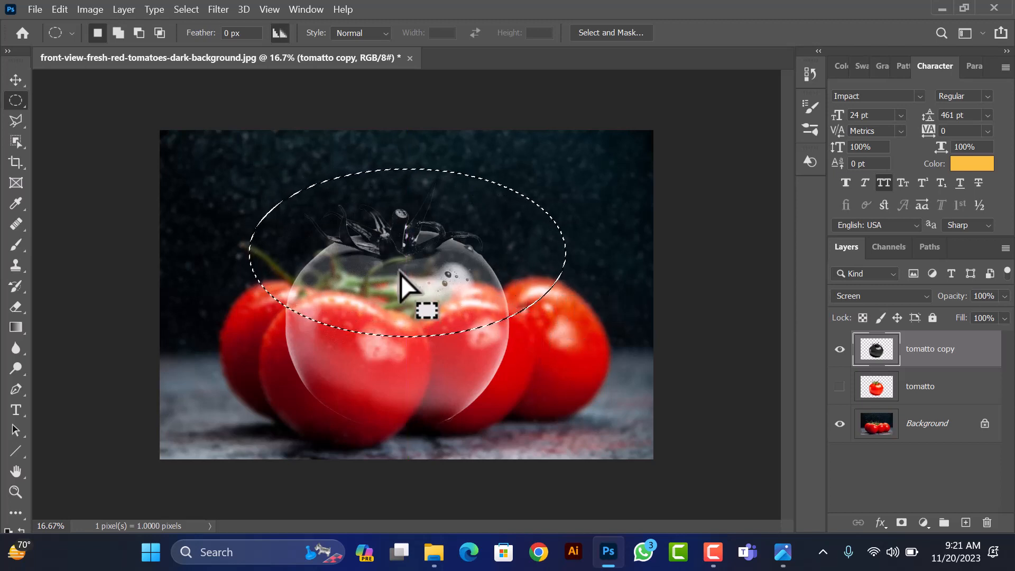
pyautogui.click(902, 524)
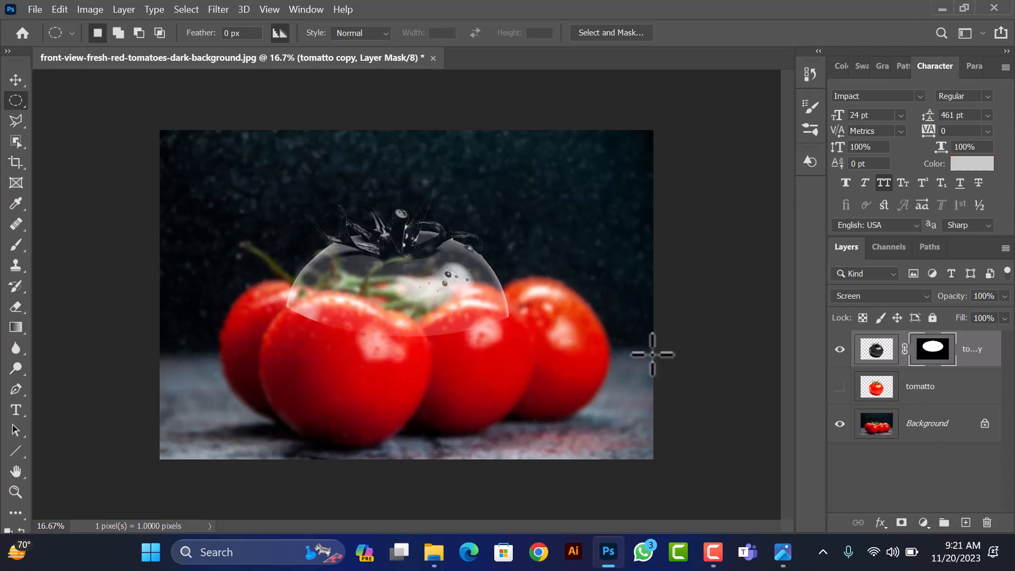
# Show the original tomatto layer, copy the ellipse mask from tomatto copy onto it and invert the duplicated mask.
pyautogui.click(16, 79)
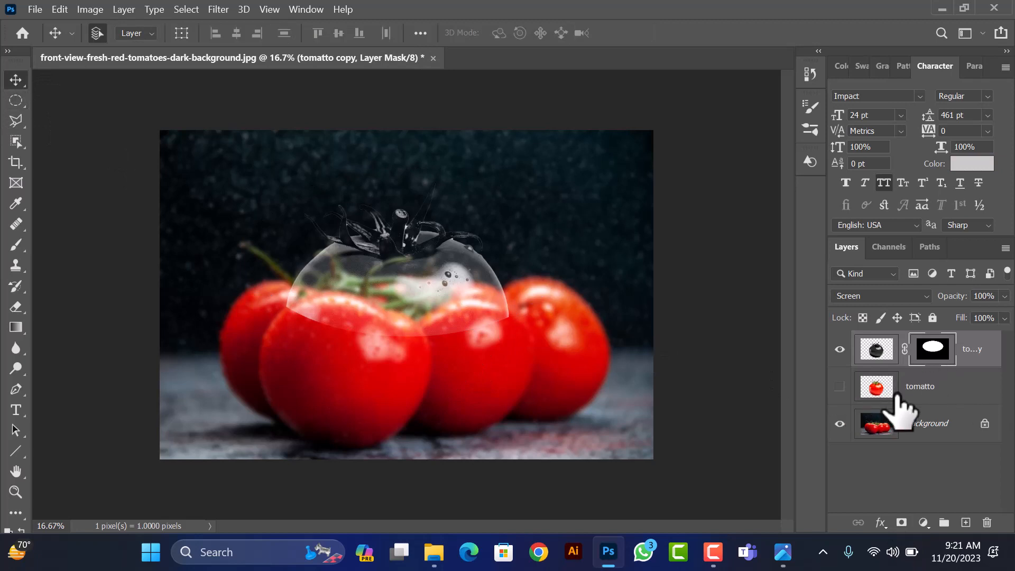
pyautogui.click(840, 386)
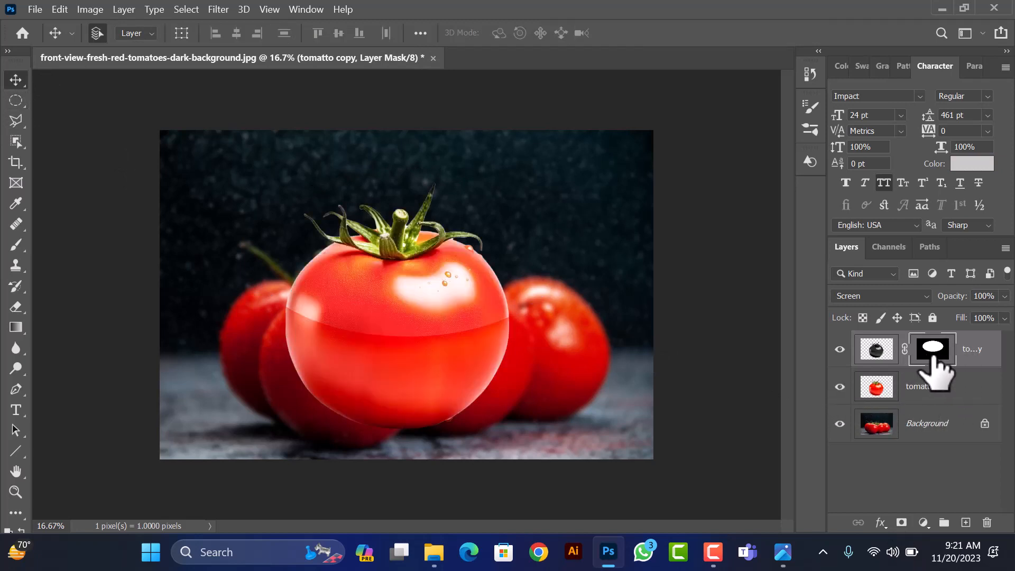
pyautogui.moveTo(939, 360); pyautogui.dragTo(935, 390)
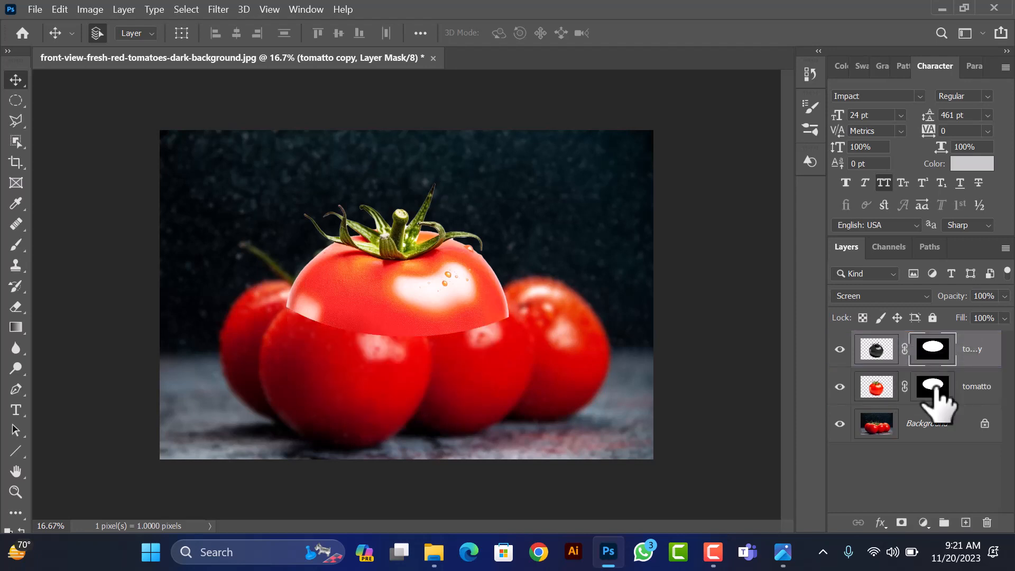
pyautogui.click(933, 390)
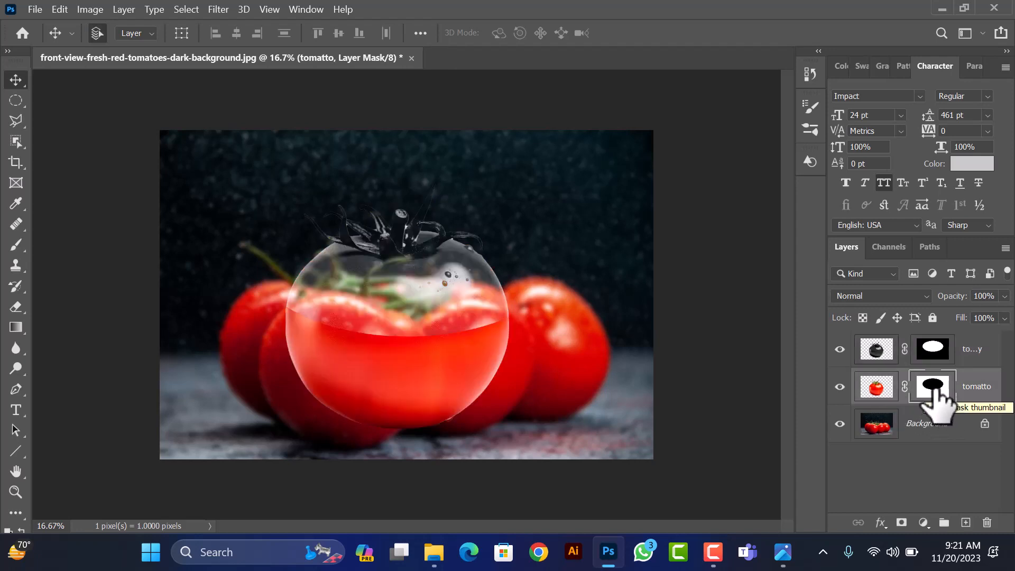
# Make the Background layer active and open the image tomato-slice-isolated-top-view from the Desktop.
pyautogui.click(931, 426)
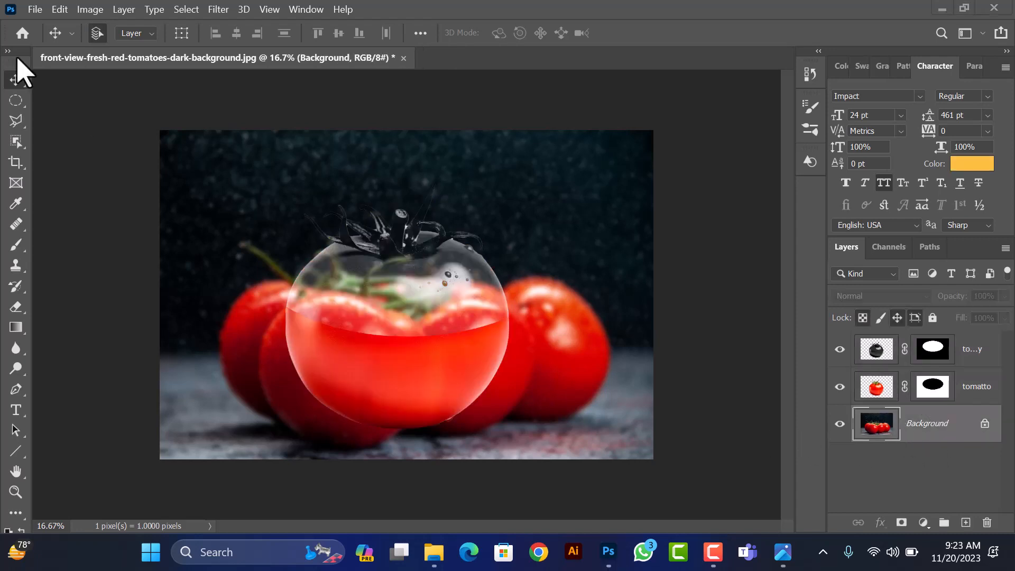
pyautogui.click(34, 9)
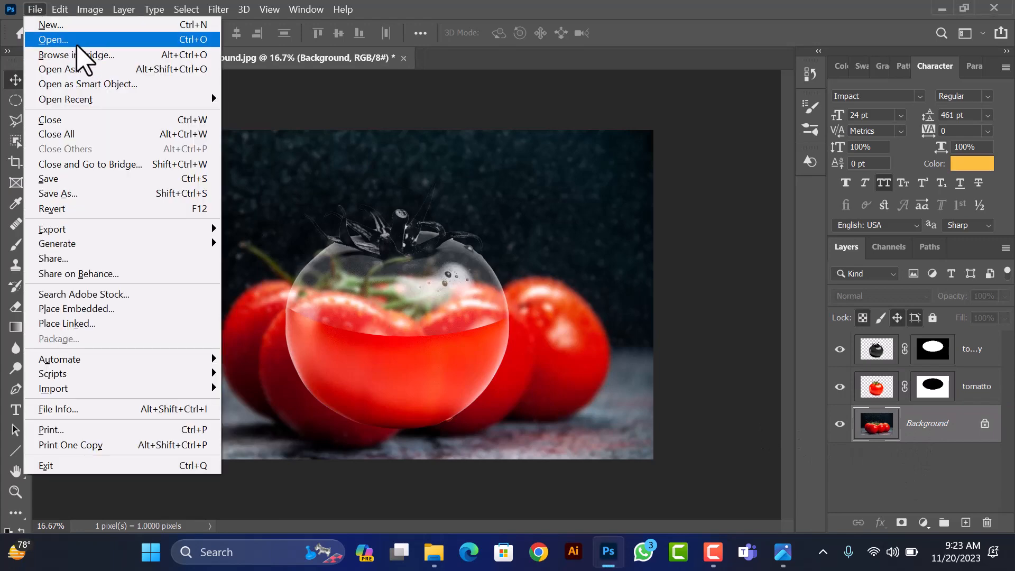
pyautogui.click(77, 42)
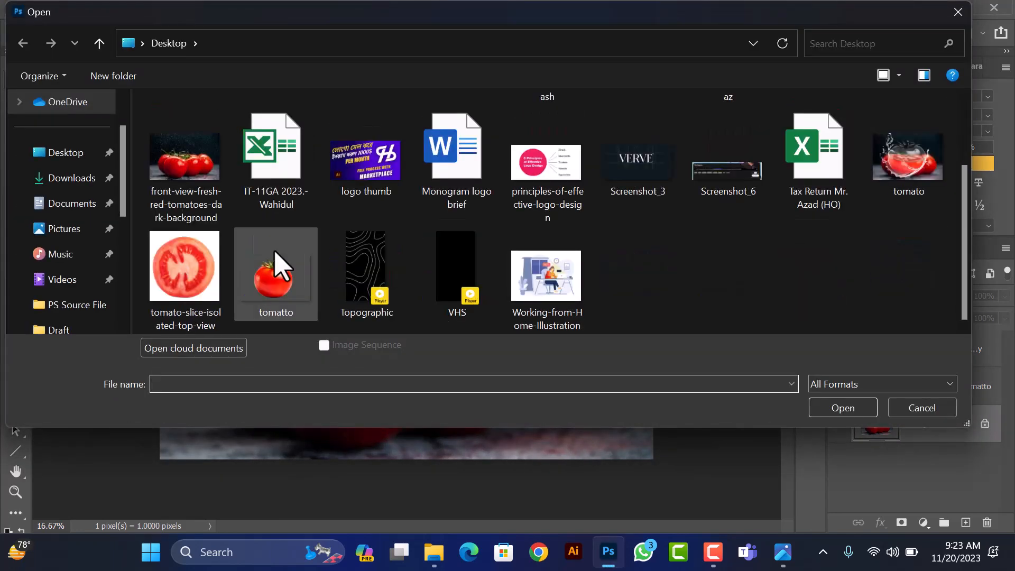
pyautogui.click(159, 258)
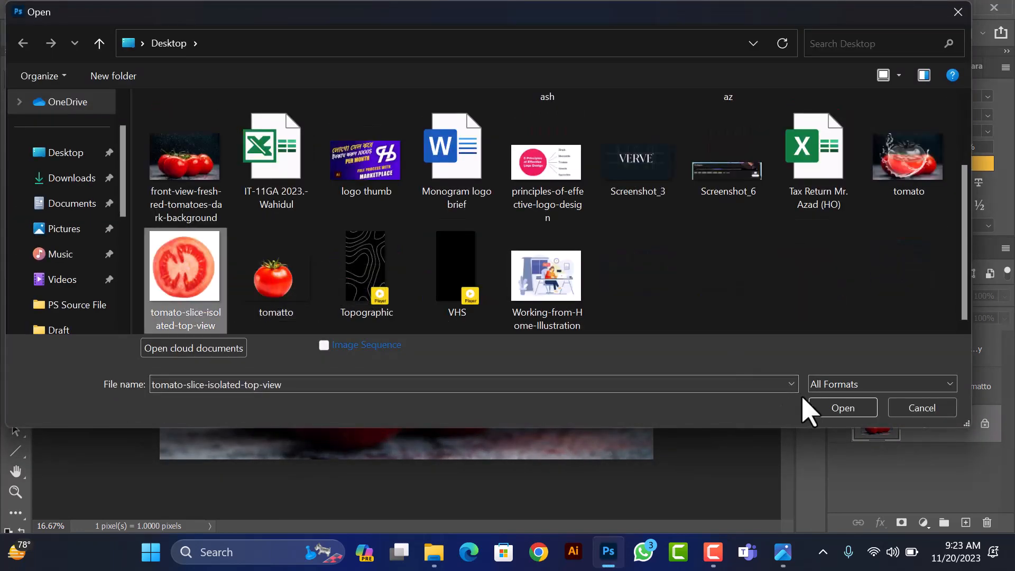
pyautogui.click(826, 412)
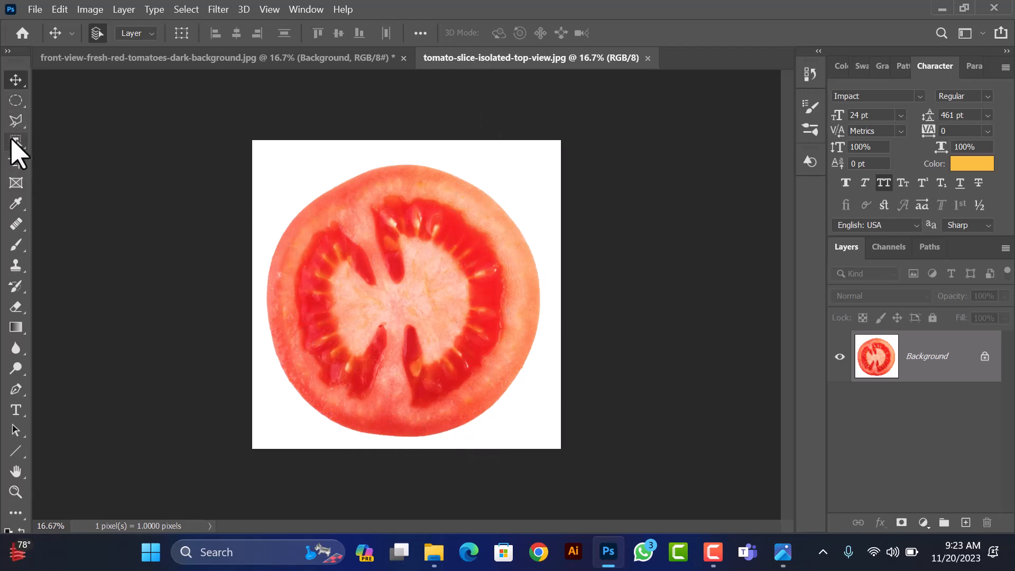
# Select the tomato slice with the Quick Selection tool and bring it into the front-view-fresh-red-tomatoes document, directly above Background.
pyautogui.moveTo(12, 141); pyautogui.dragTo(74, 155)
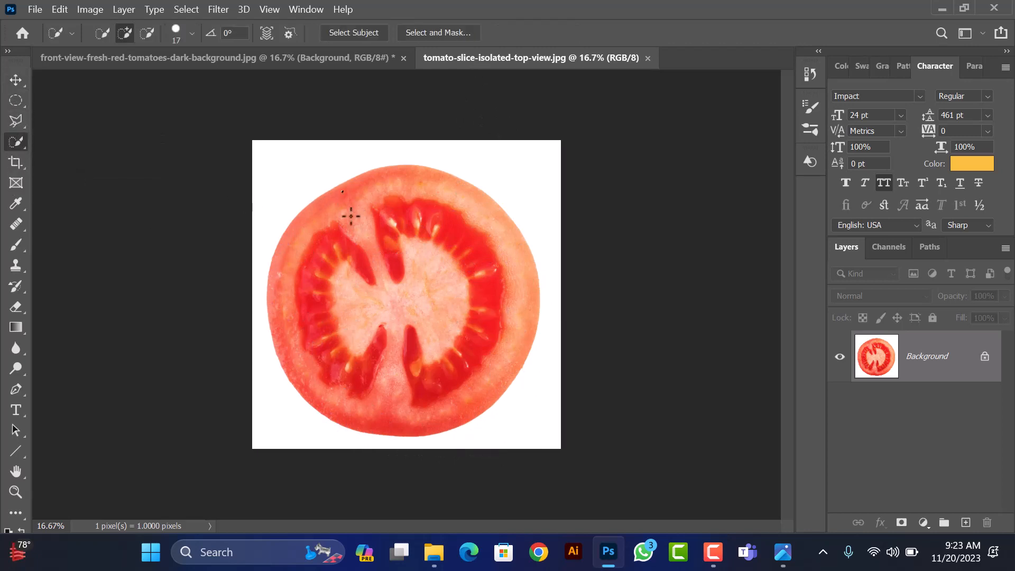
pyautogui.moveTo(500, 281); pyautogui.dragTo(363, 291)
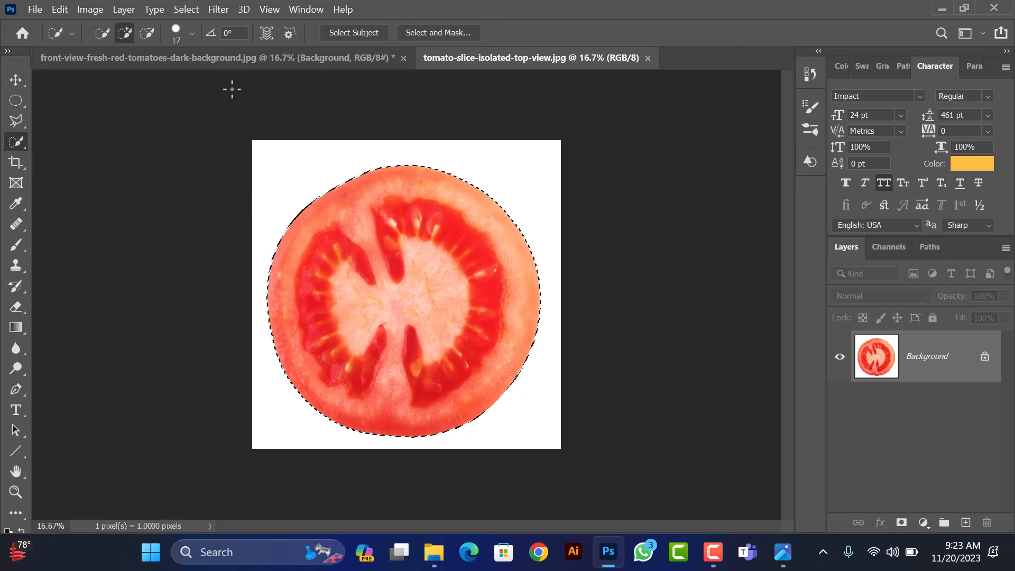
pyautogui.click(233, 59)
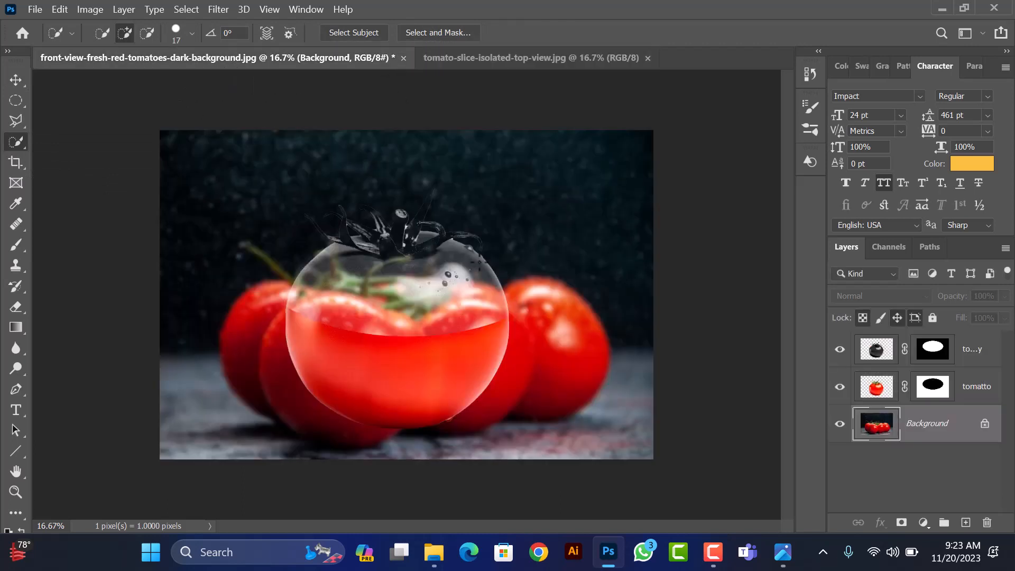
pyautogui.moveTo(470, 275); pyautogui.dragTo(465, 273)
pyautogui.press('v')
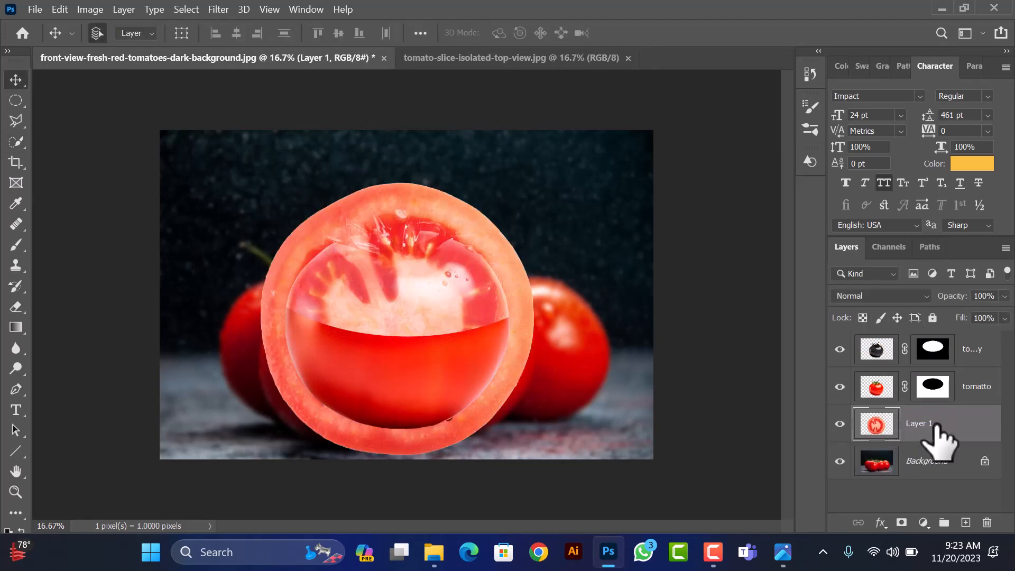
# Convert the slice layer to a smart object and scale it uniformly to 79.77% to match the glass tomato's width.
pyautogui.rightClick(911, 426)
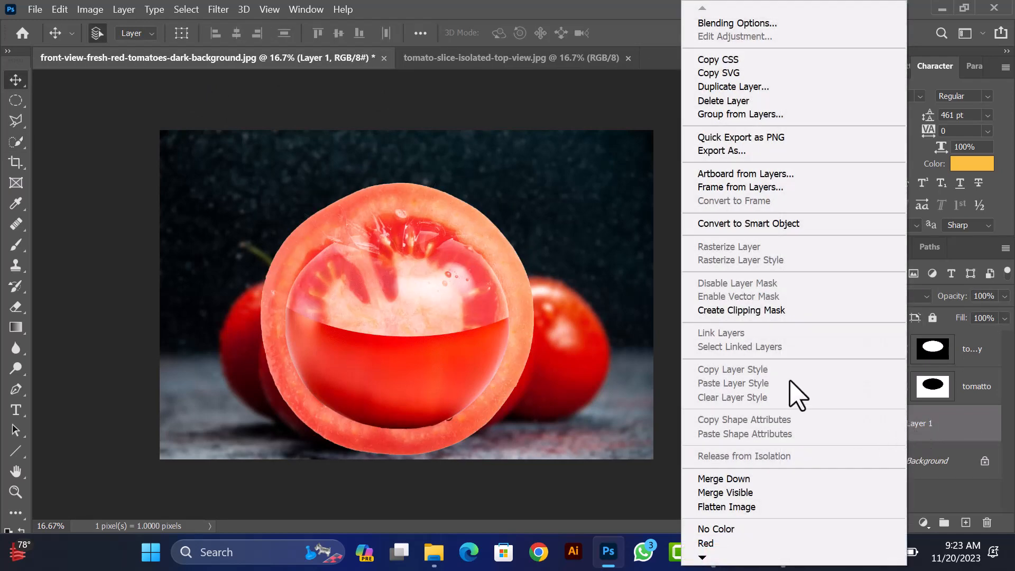
pyautogui.click(749, 223)
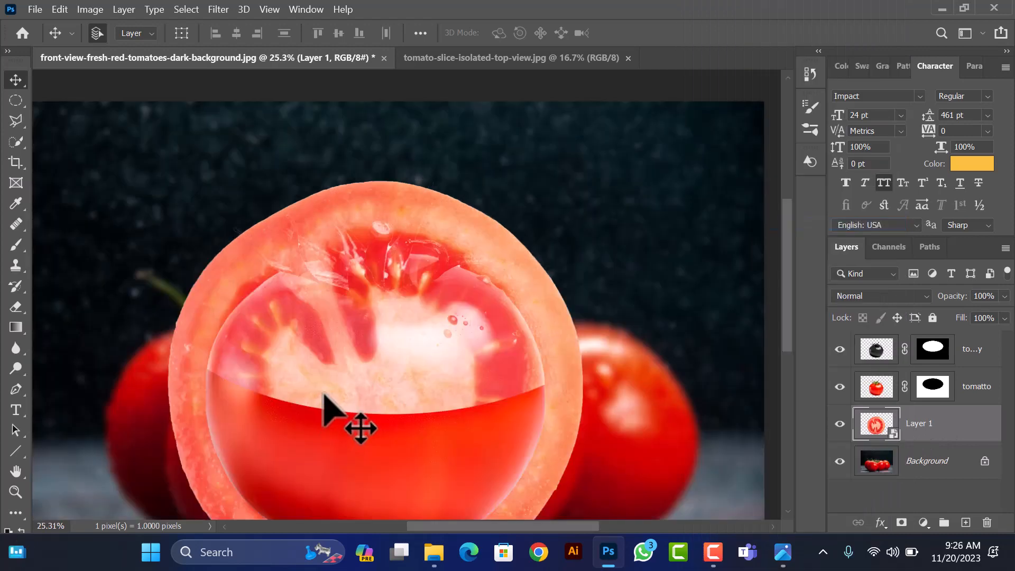
pyautogui.scroll(-2, 328, 413)
pyautogui.scroll(-1, 323, 407)
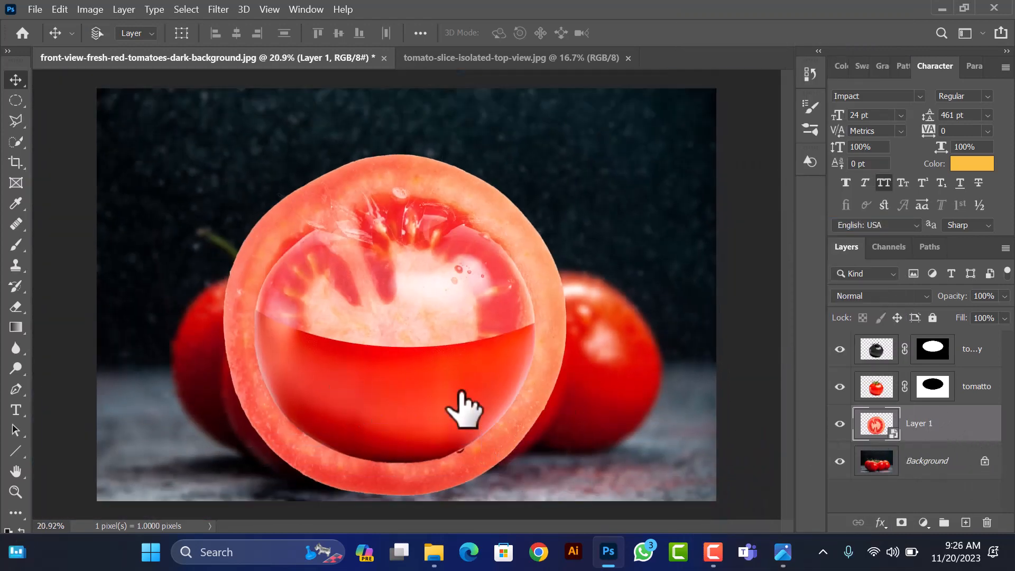
pyautogui.hotkey('ctrl', 't')
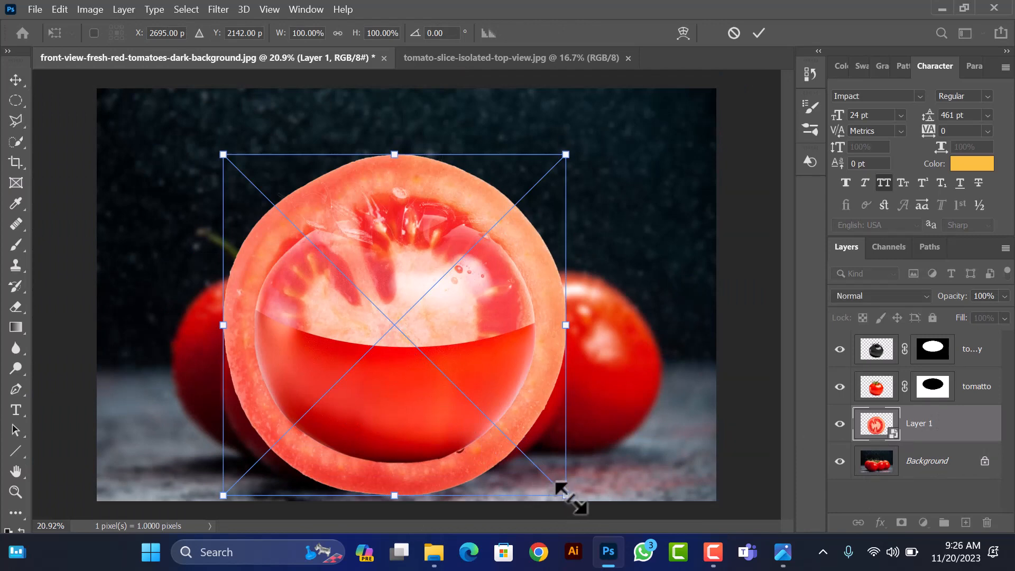
pyautogui.moveTo(566, 495); pyautogui.dragTo(531, 461)
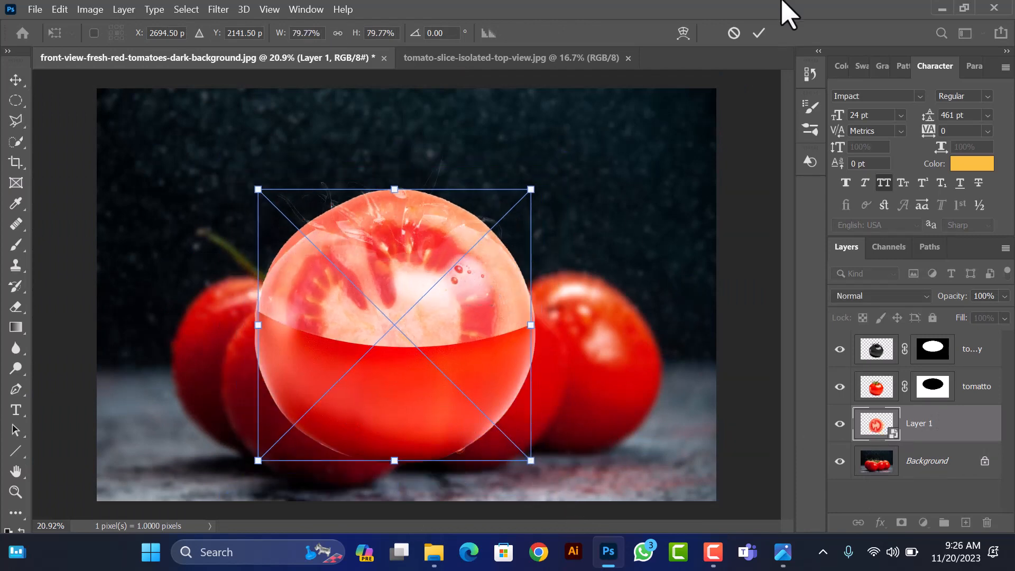
pyautogui.click(760, 33)
pyautogui.press('v')
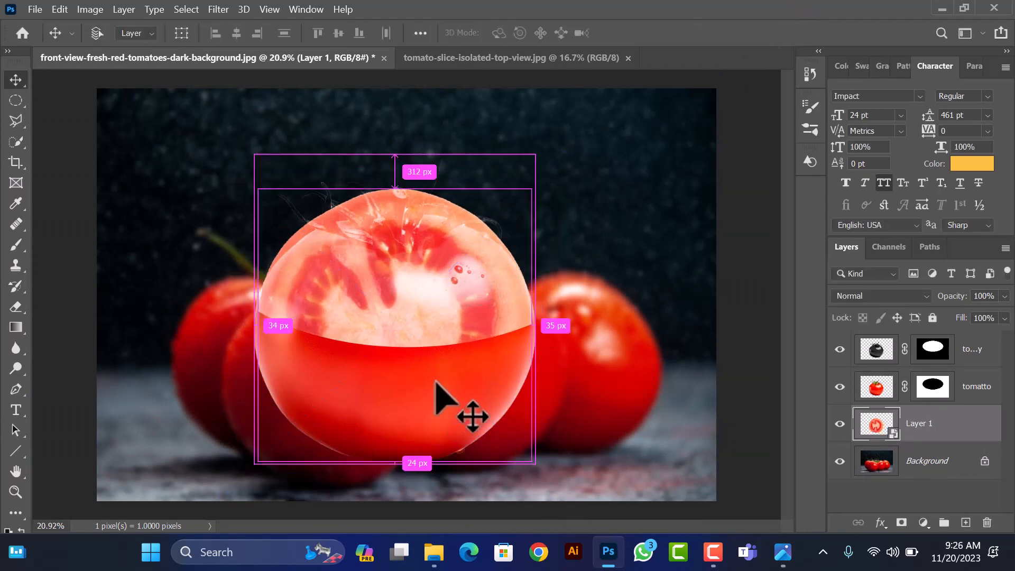
# Move the slice layer to the top of the layer stack and flatten it vertically to 11.88% height.
pyautogui.press('t')
pyautogui.moveTo(946, 433); pyautogui.dragTo(942, 346)
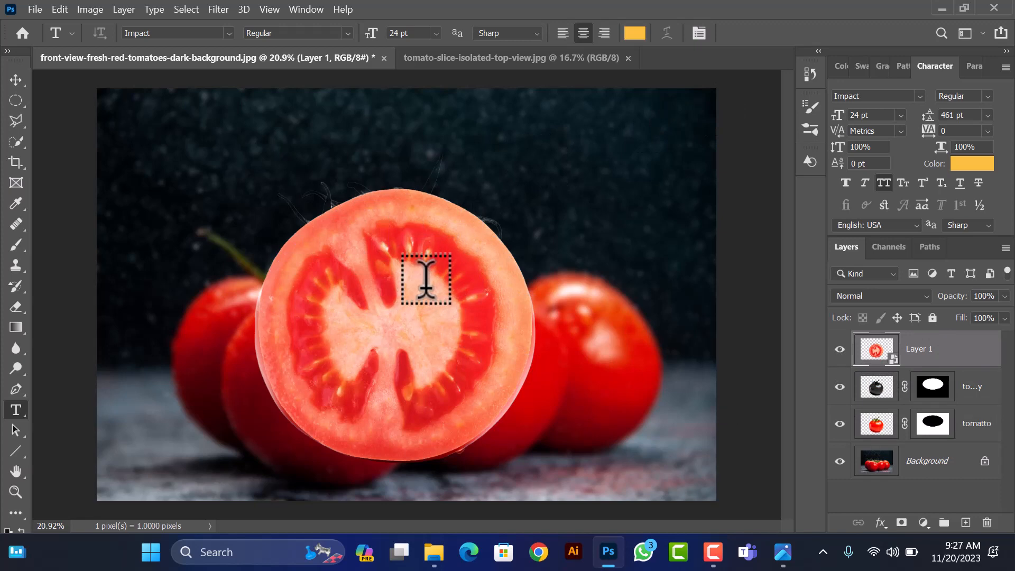
pyautogui.hotkey('ctrl', 't')
pyautogui.moveTo(395, 189); pyautogui.dragTo(404, 423)
pyautogui.scroll(1, 423, 475)
pyautogui.scroll(4, 419, 460)
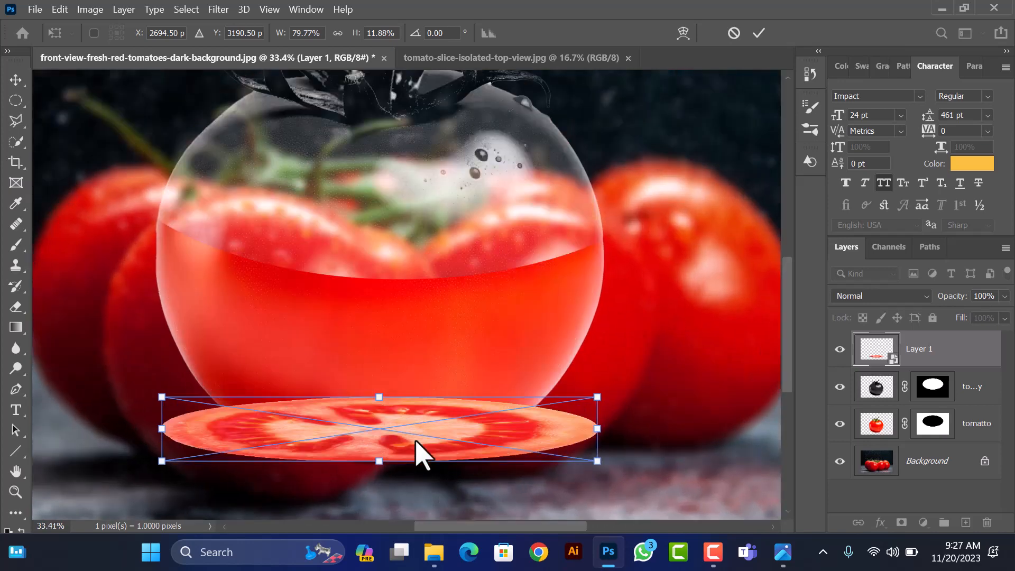
pyautogui.click(759, 33)
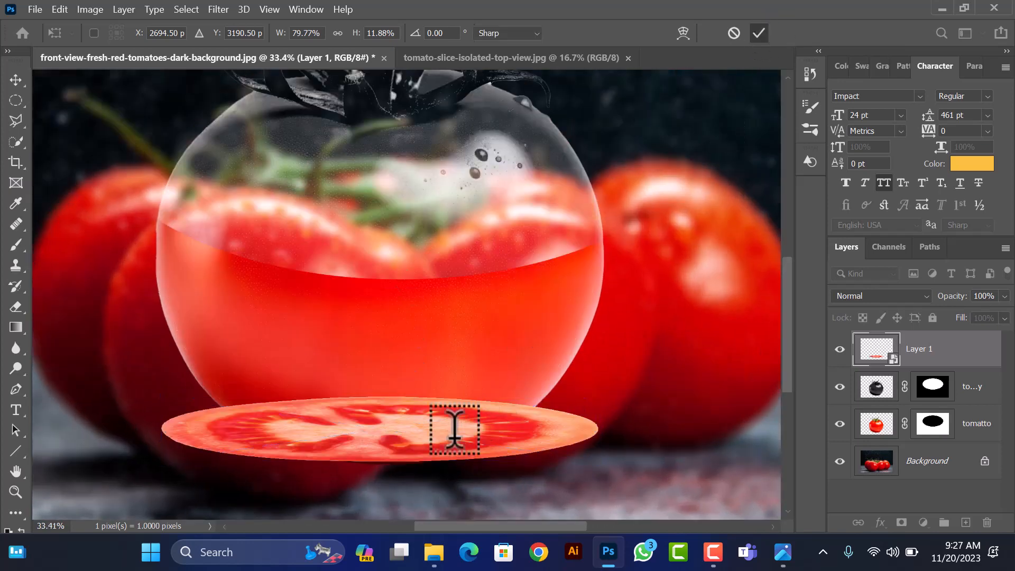
# Move the flattened slice up to the tomato's cut line and widen it to 82% so it spans the outline.
pyautogui.click(15, 79)
pyautogui.moveTo(446, 454); pyautogui.dragTo(431, 238)
pyautogui.hotkey('ctrl', 't')
pyautogui.moveTo(592, 222); pyautogui.dragTo(606, 223)
pyautogui.click(759, 32)
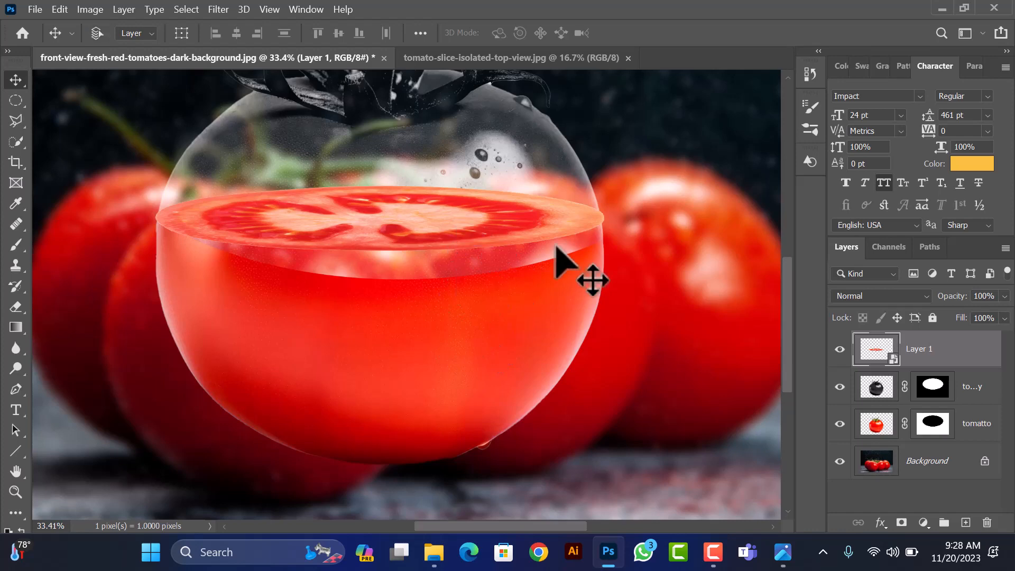
# Rotate the slice by 2.62° and warp its lower edge down to meet the curved top of the red half.
pyautogui.hotkey('ctrl', 't')
pyautogui.moveTo(601, 267); pyautogui.dragTo(596, 284)
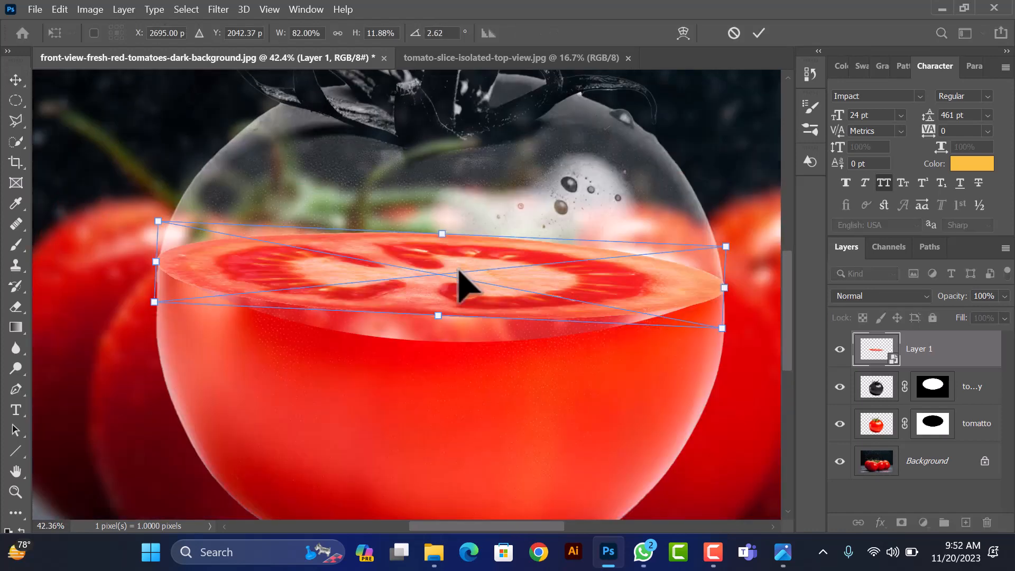
pyautogui.rightClick(449, 274)
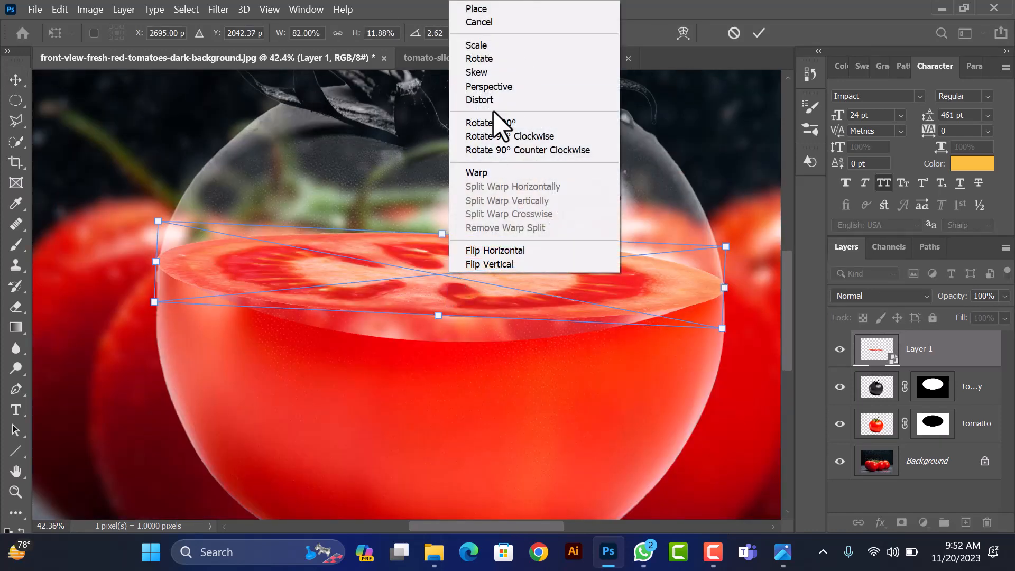
pyautogui.click(496, 175)
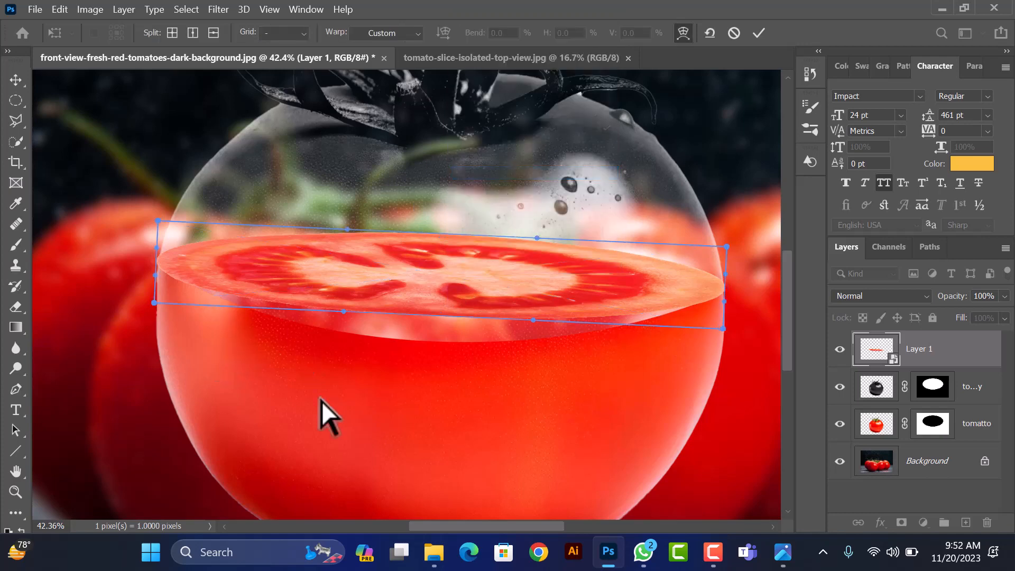
pyautogui.scroll(1, 413, 331)
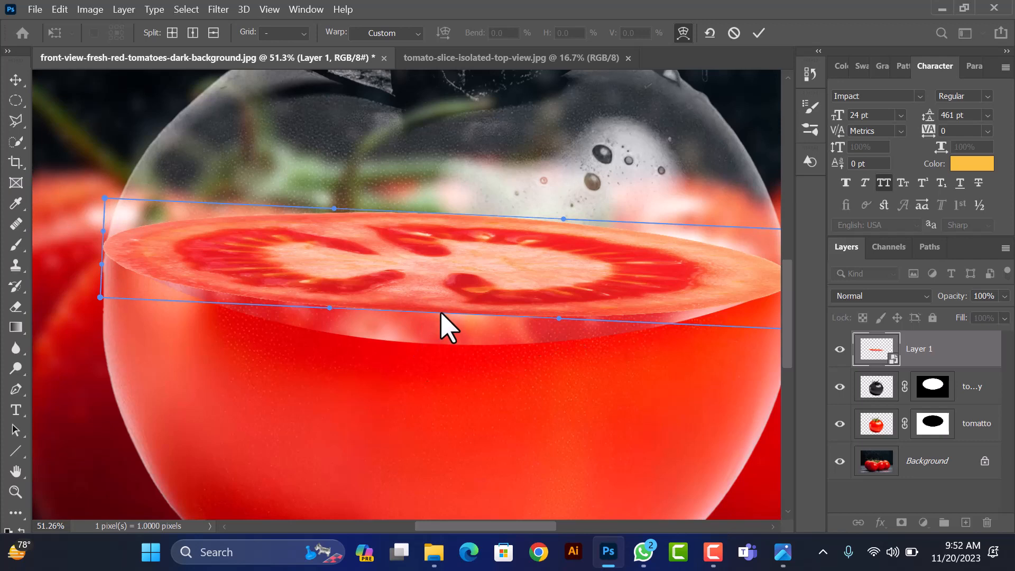
pyautogui.moveTo(327, 314); pyautogui.dragTo(319, 379)
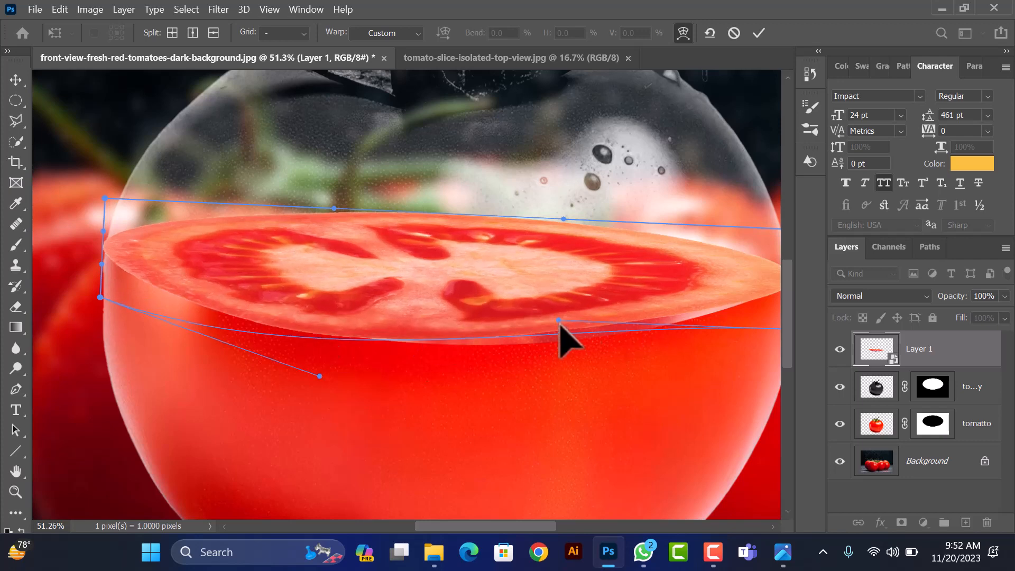
pyautogui.moveTo(606, 333)
pyautogui.mouseDown()
pyautogui.moveTo(604, 342)
pyautogui.moveTo(616, 325)
pyautogui.mouseUp()
pyautogui.hscroll(1, 580, 344)
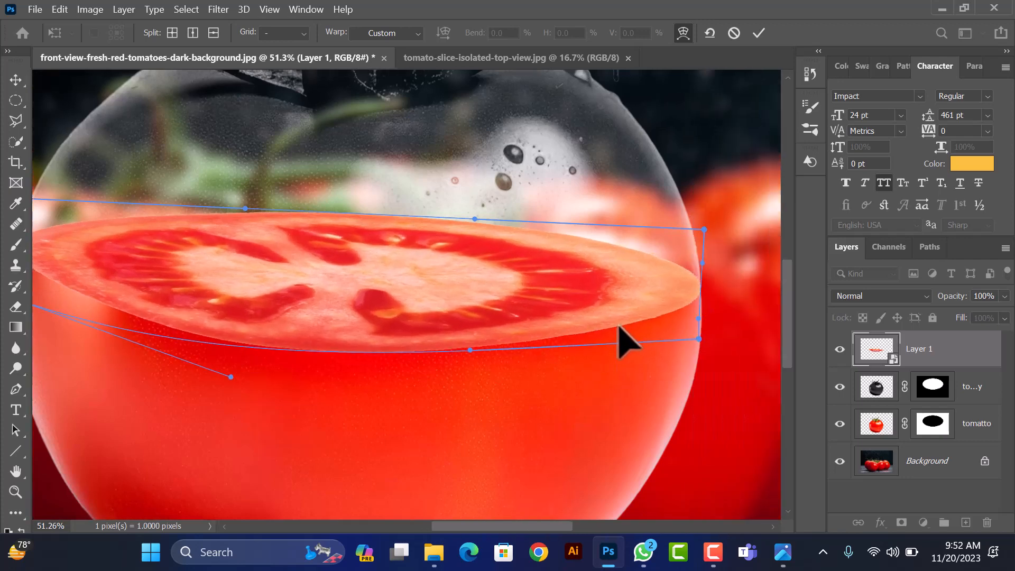
# Pull the slice's lower warp corners inward to fit the tomato's outline and apply the warp.
pyautogui.hscroll(-2, 433, 357)
pyautogui.moveTo(170, 284); pyautogui.dragTo(260, 320)
pyautogui.scroll(-5, 425, 351)
pyautogui.scroll(4, 655, 314)
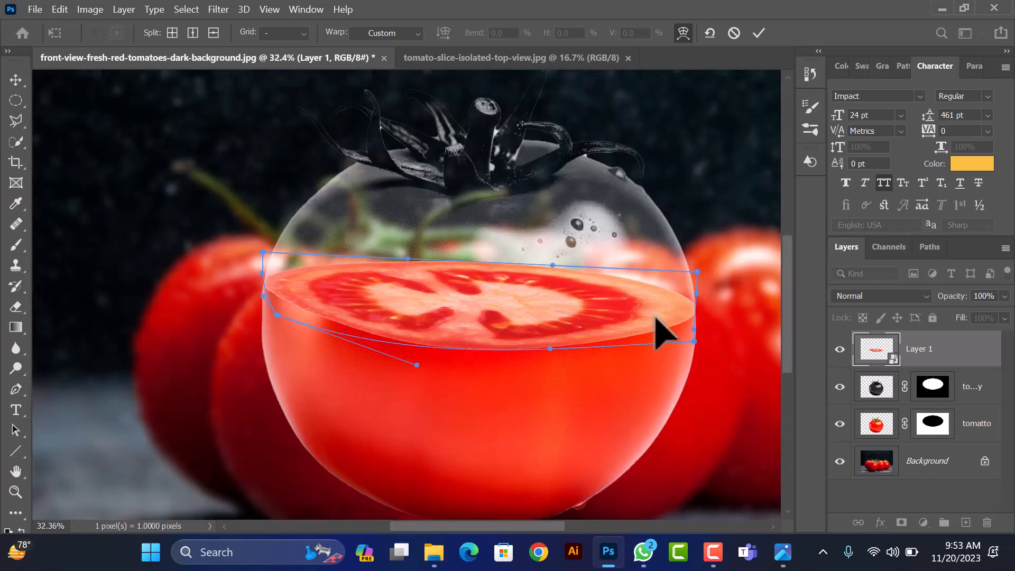
pyautogui.moveTo(708, 367); pyautogui.dragTo(680, 357)
pyautogui.moveTo(412, 379)
pyautogui.mouseDown()
pyautogui.moveTo(423, 376)
pyautogui.moveTo(413, 380)
pyautogui.mouseUp()
pyautogui.press('Return')
pyautogui.scroll(-3, 674, 340)
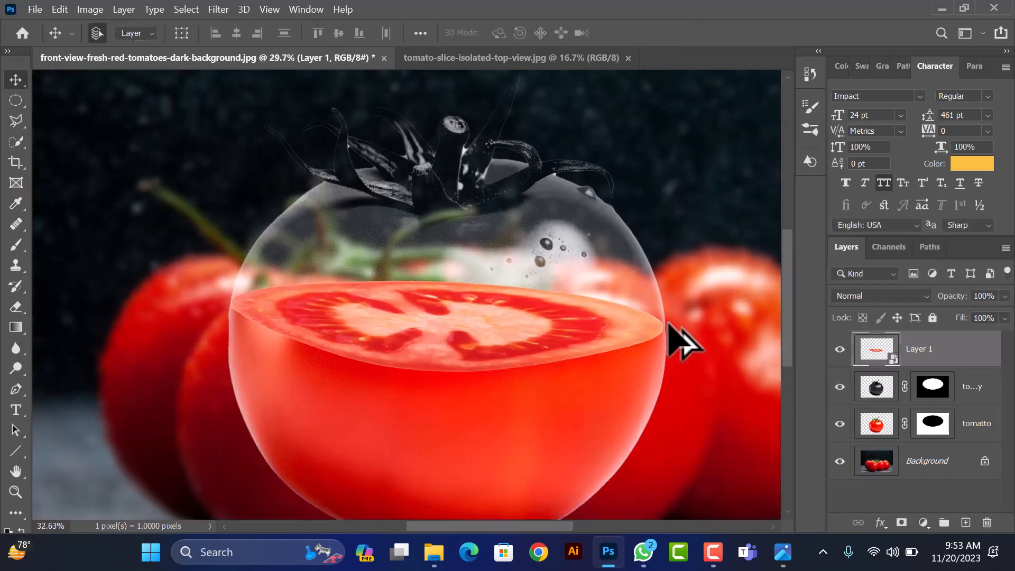
# Warp the slice again to refine how both its ends meet the tomato's edges, and apply the transform.
pyautogui.scroll(6, 634, 367)
pyautogui.hotkey('ctrl', 't')
pyautogui.rightClick(538, 360)
pyautogui.click(576, 175)
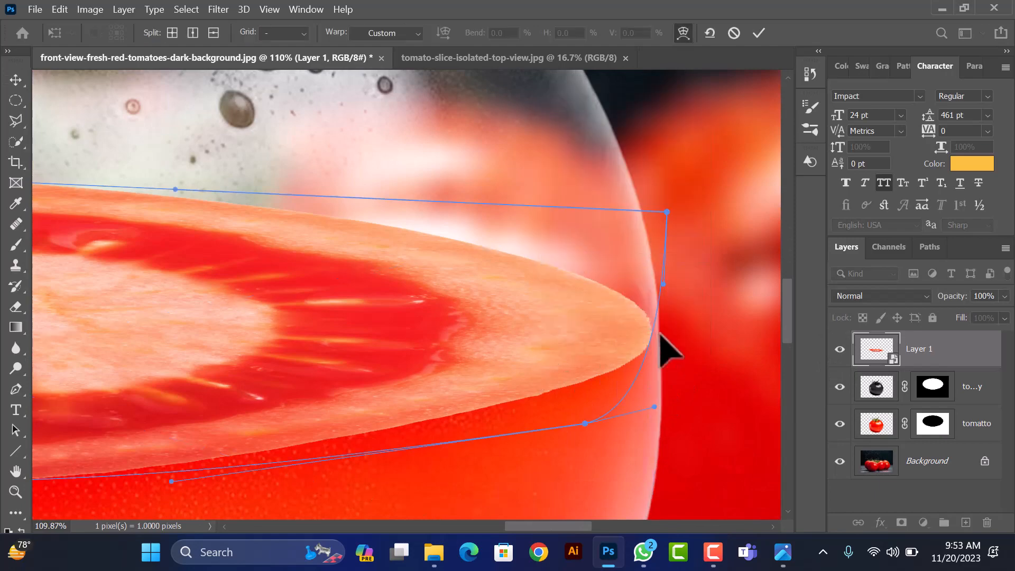
pyautogui.scroll(-3, 100, 306)
pyautogui.scroll(5, 189, 306)
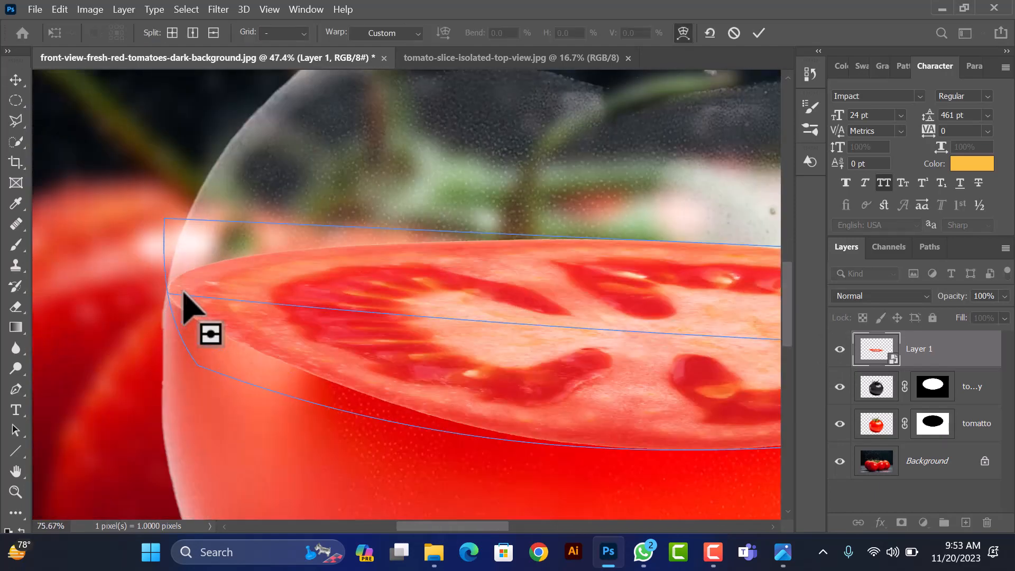
pyautogui.scroll(-5, 174, 310)
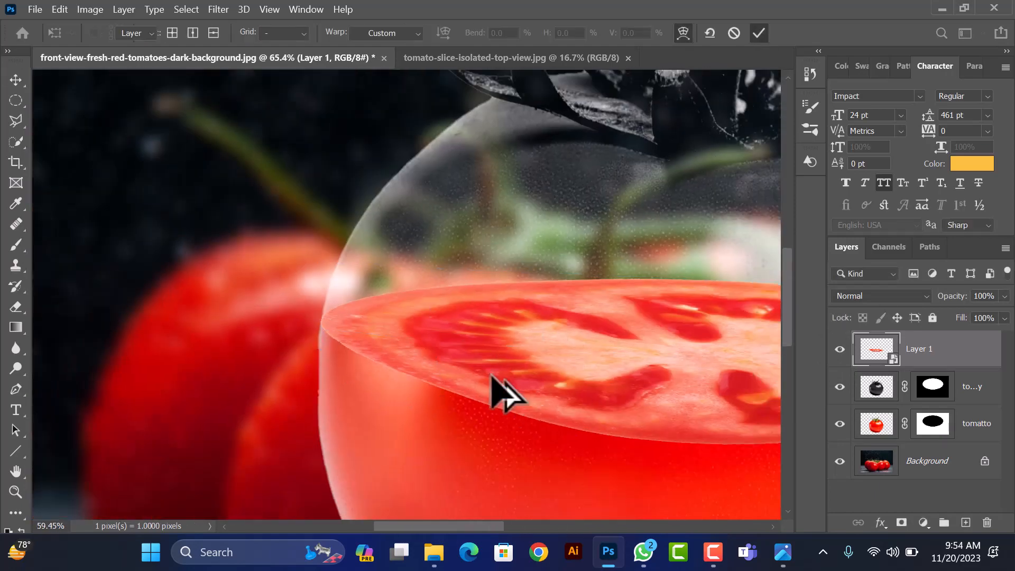
pyautogui.press('Return')
pyautogui.hscroll(3, 618, 373)
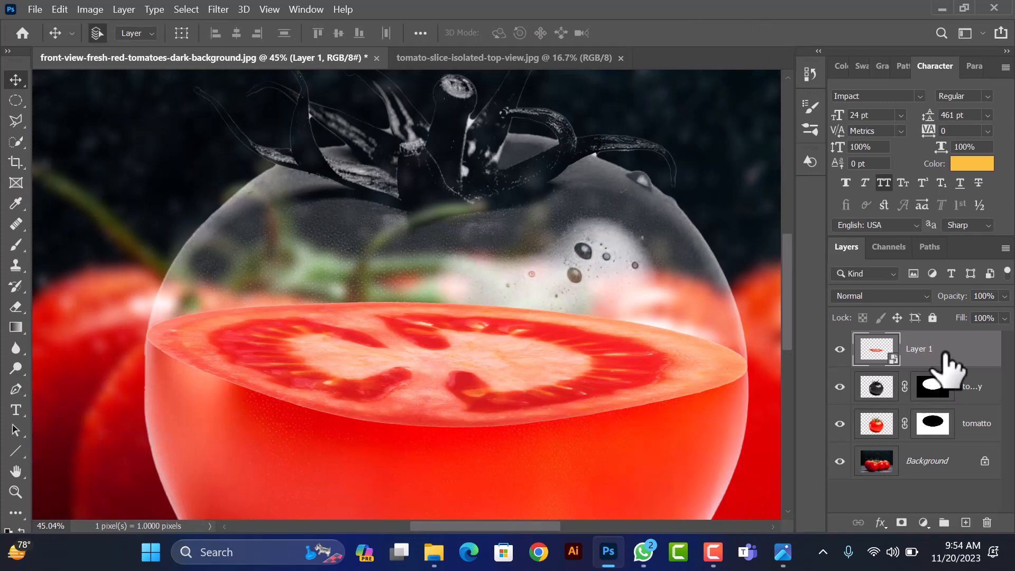
# Move the slice layer below tomatto and add a Curves adjustment layer directly above it, slightly lowering the curve's white end.
pyautogui.moveTo(944, 366); pyautogui.dragTo(918, 446)
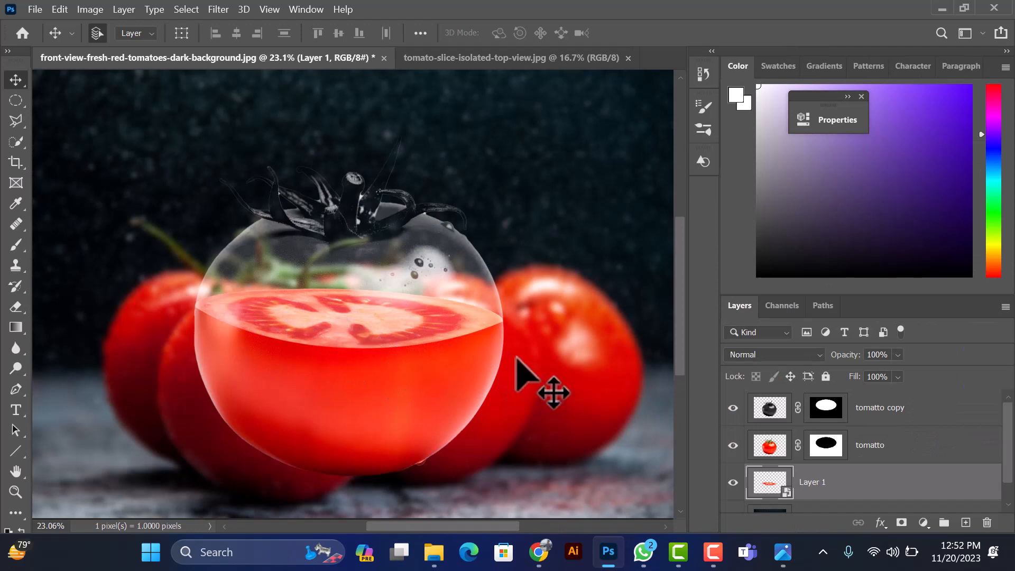
pyautogui.click(924, 522)
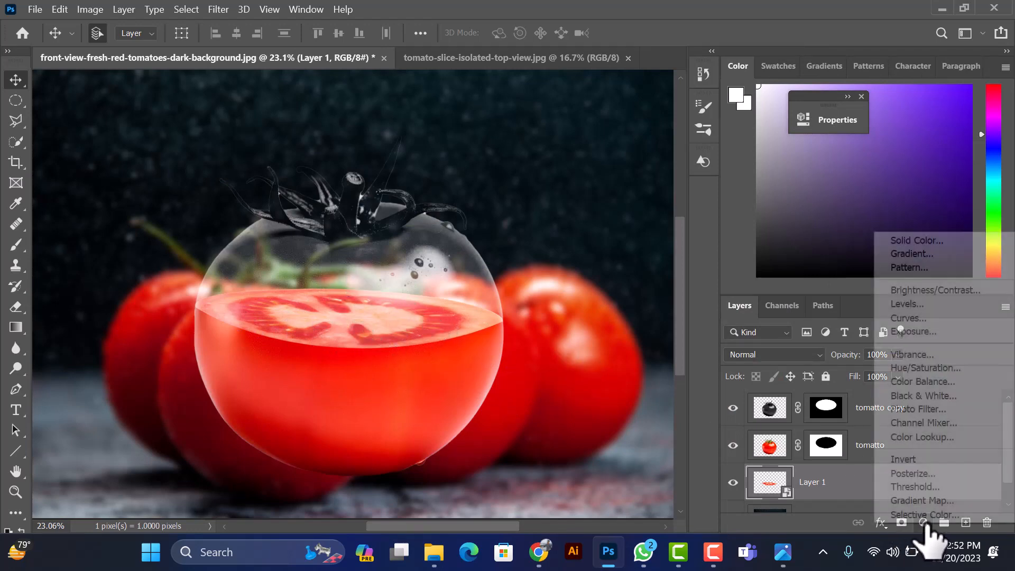
pyautogui.click(932, 317)
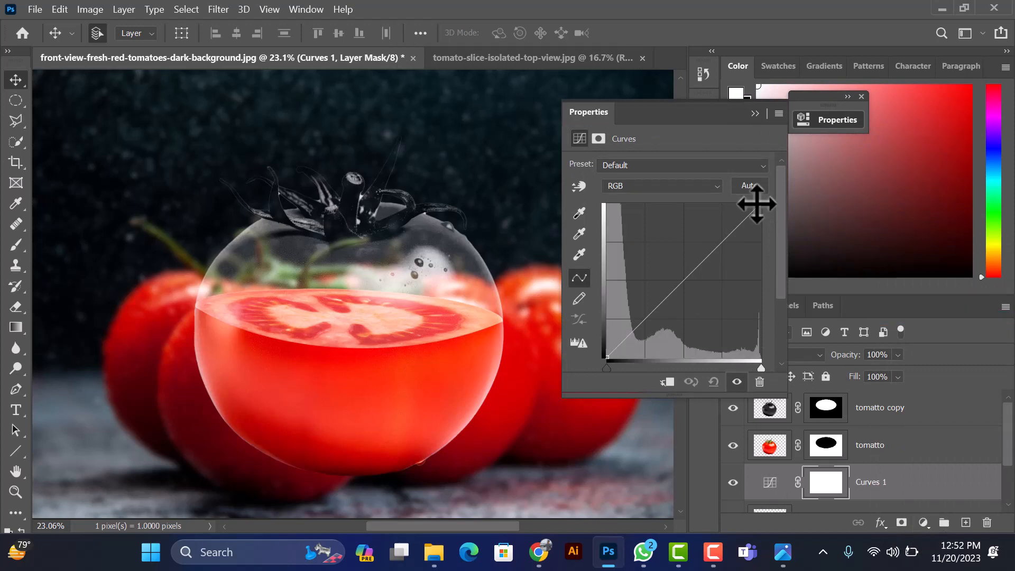
pyautogui.moveTo(757, 204); pyautogui.dragTo(761, 215)
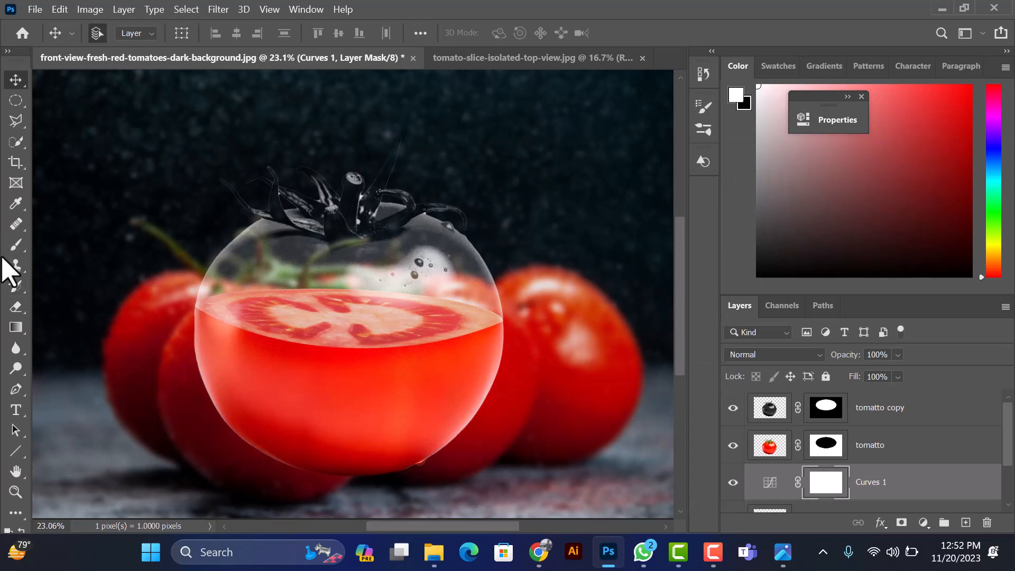
# Set up a soft round brush at 193 px with 0% hardness and a black foreground colour.
pyautogui.click(15, 248)
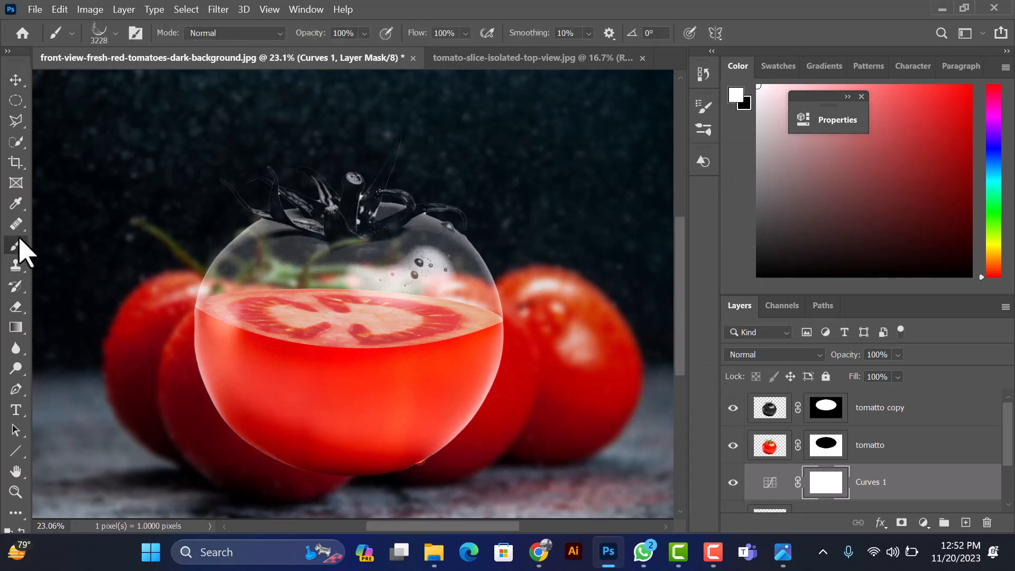
pyautogui.click(115, 33)
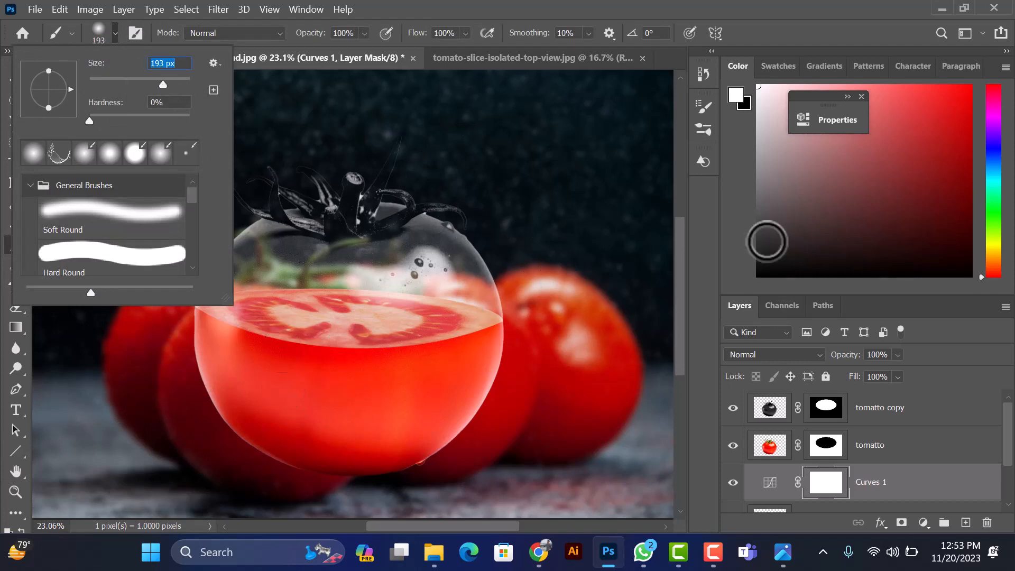
pyautogui.click(738, 102)
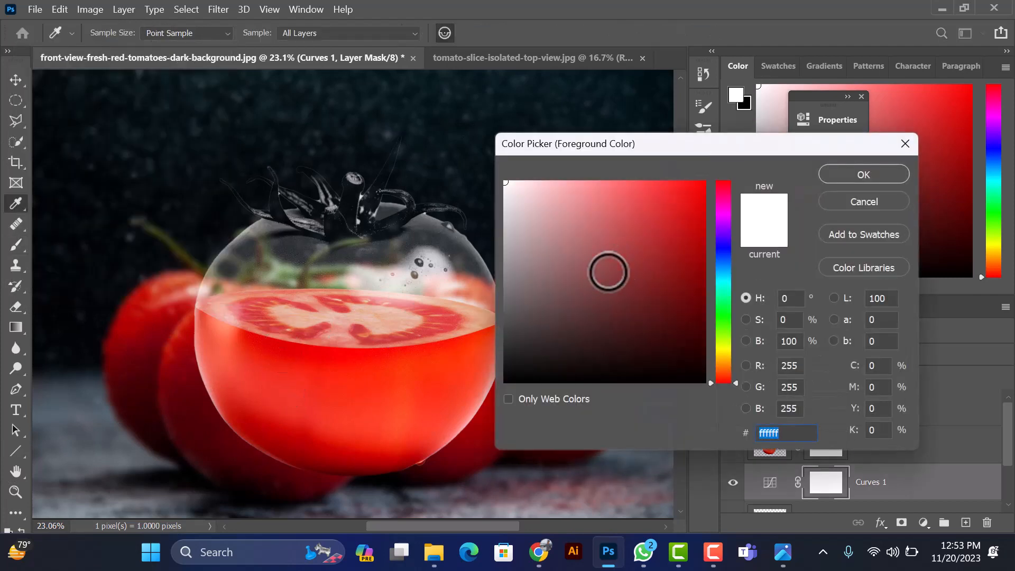
pyautogui.moveTo(607, 269); pyautogui.dragTo(456, 407)
pyautogui.click(864, 175)
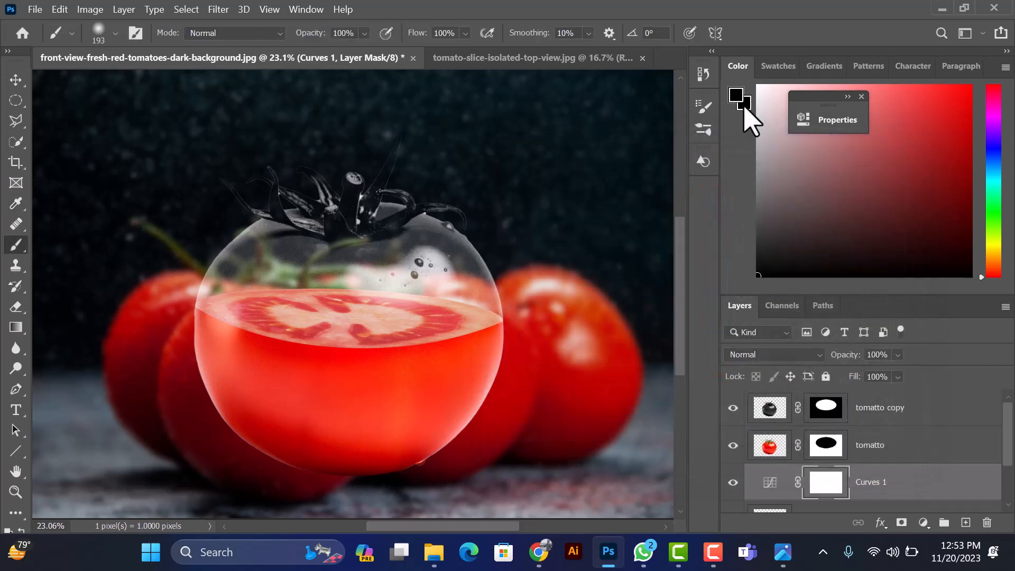
# Set the background colour to white and paint black on the Curves 1 mask along the slice's curved lower edge.
pyautogui.click(745, 101)
pyautogui.moveTo(671, 249); pyautogui.dragTo(504, 182)
pyautogui.click(860, 176)
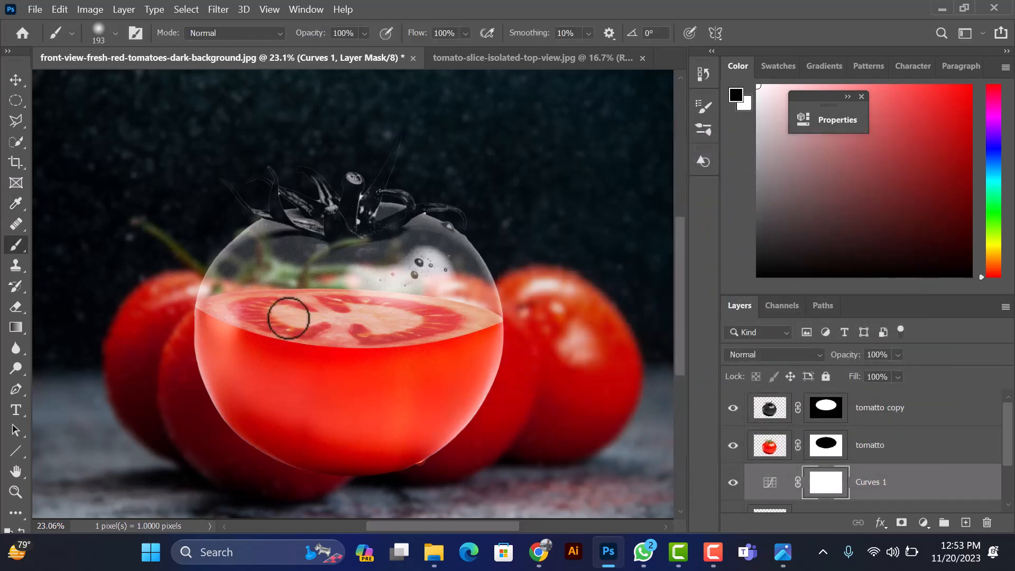
pyautogui.keyDown('alt'); pyautogui.scroll(3, 212, 323); pyautogui.keyUp('alt')
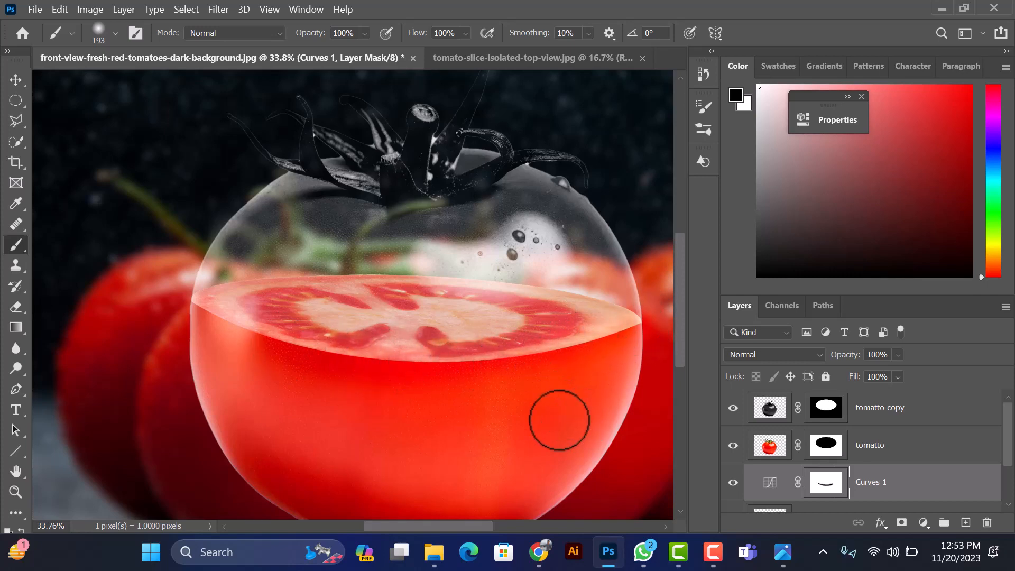
pyautogui.press('v')
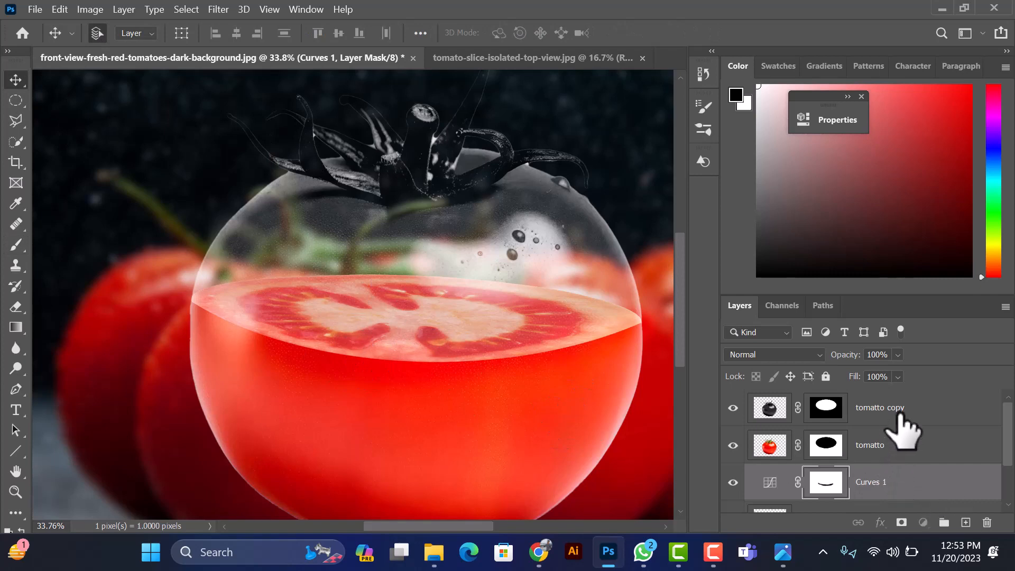
# Add a new layer above tomatto copy and set up the water-splash brush at 2874 px.
pyautogui.click(899, 413)
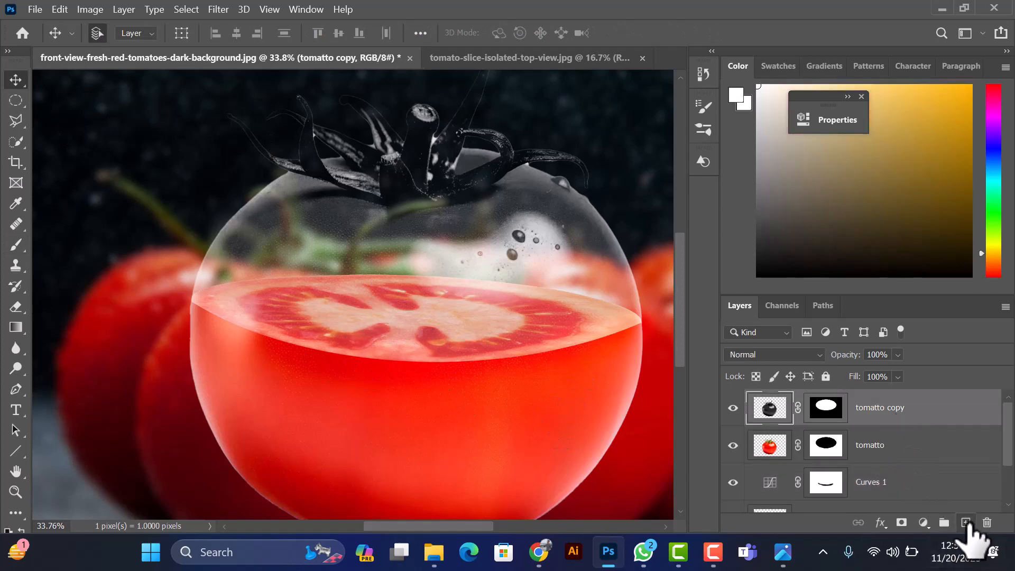
pyautogui.click(966, 522)
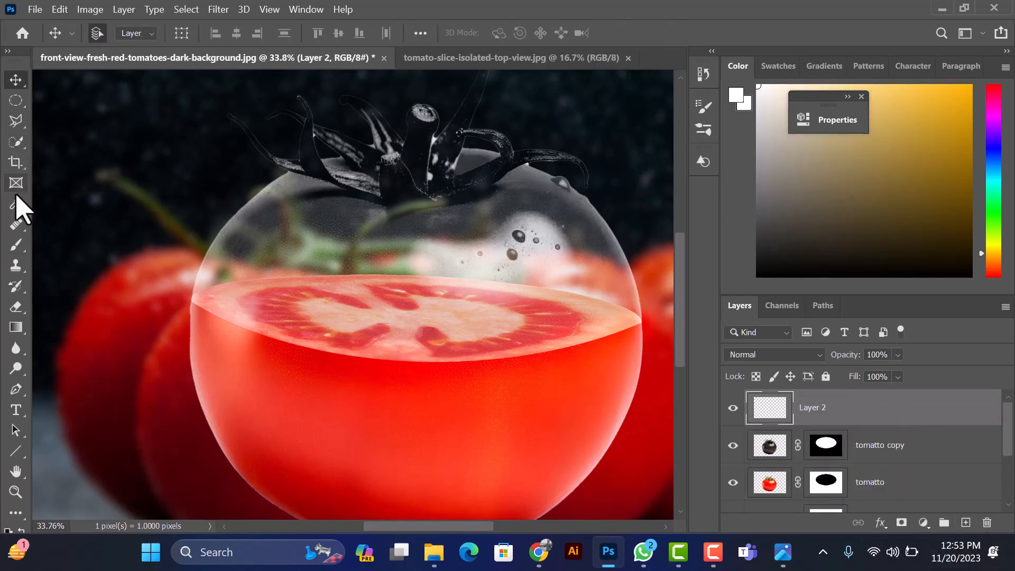
pyautogui.click(16, 247)
pyautogui.click(116, 34)
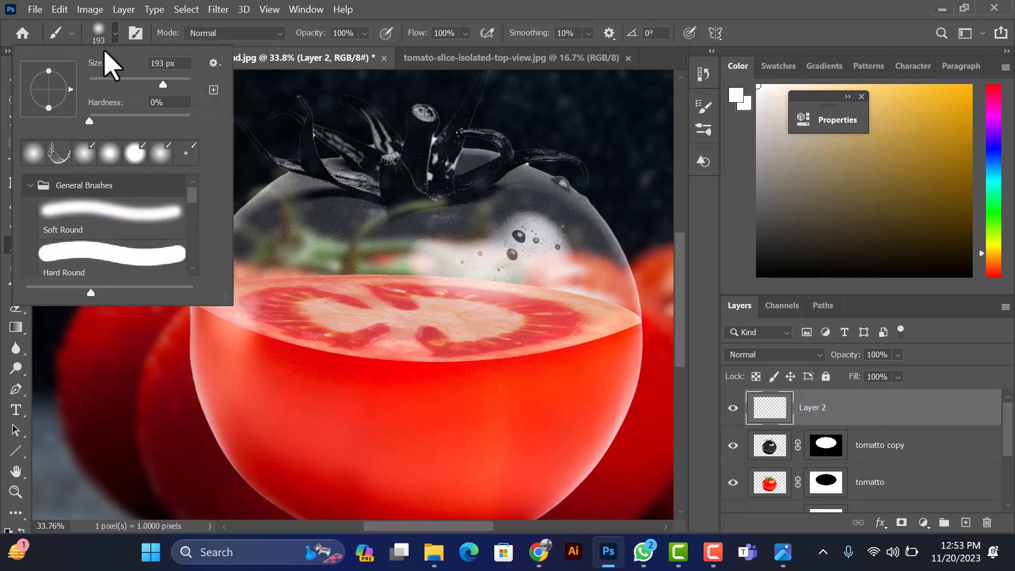
pyautogui.click(59, 153)
pyautogui.click(33, 153)
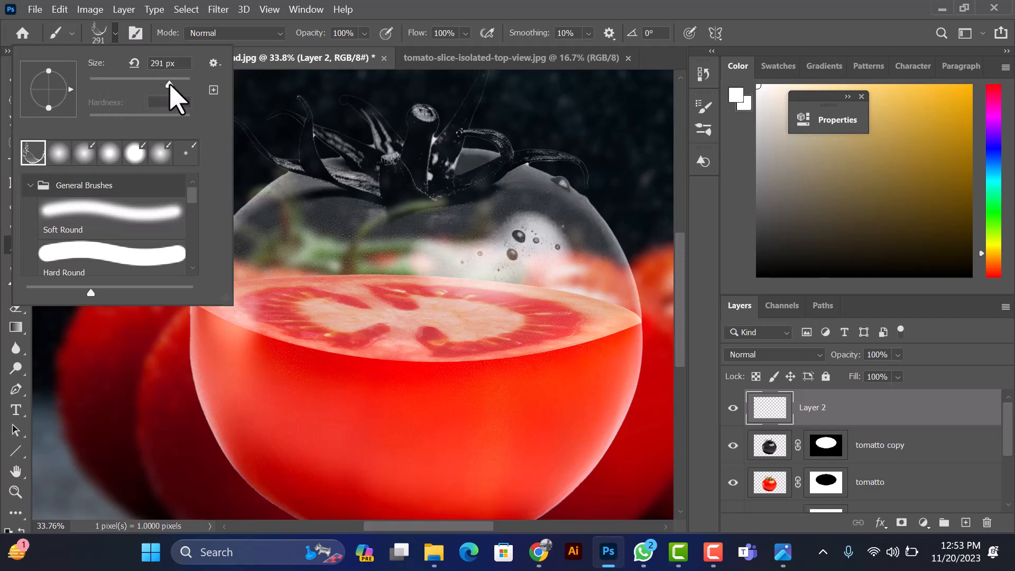
pyautogui.doubleClick(158, 63)
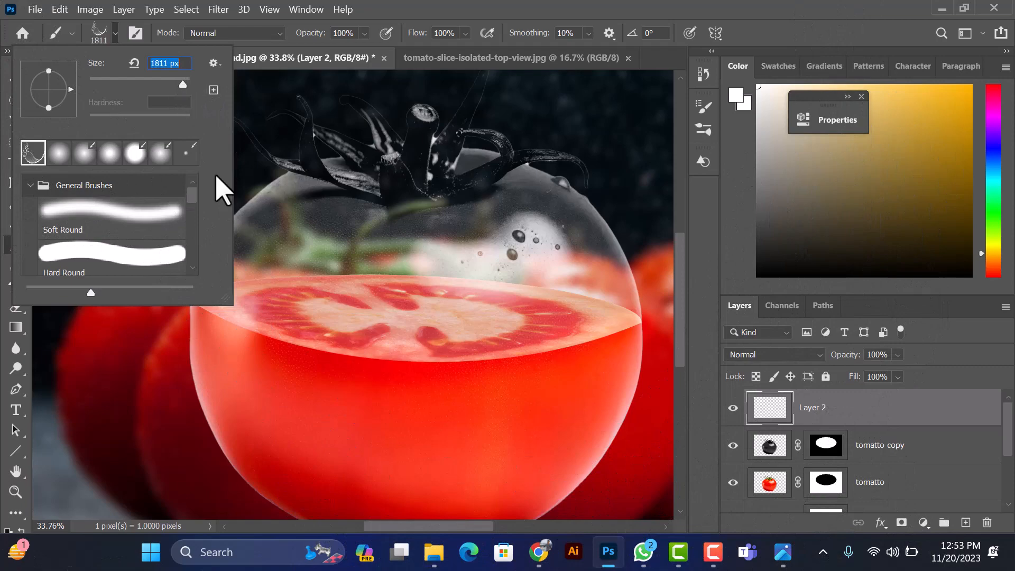
pyautogui.moveTo(183, 84); pyautogui.dragTo(185, 85)
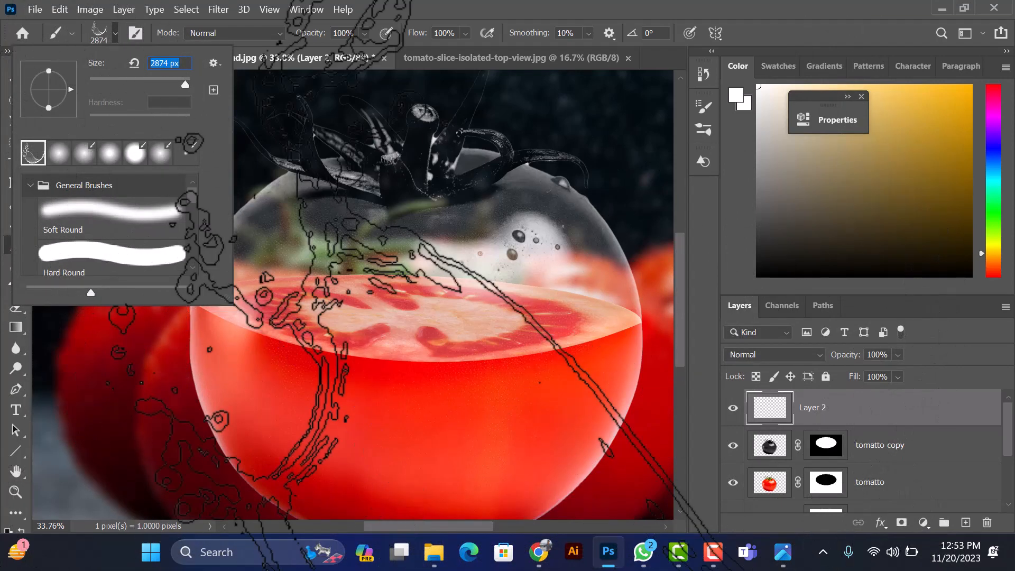
# Set the background colour to black and stamp the white water splash around the tomato on the new layer.
pyautogui.click(736, 102)
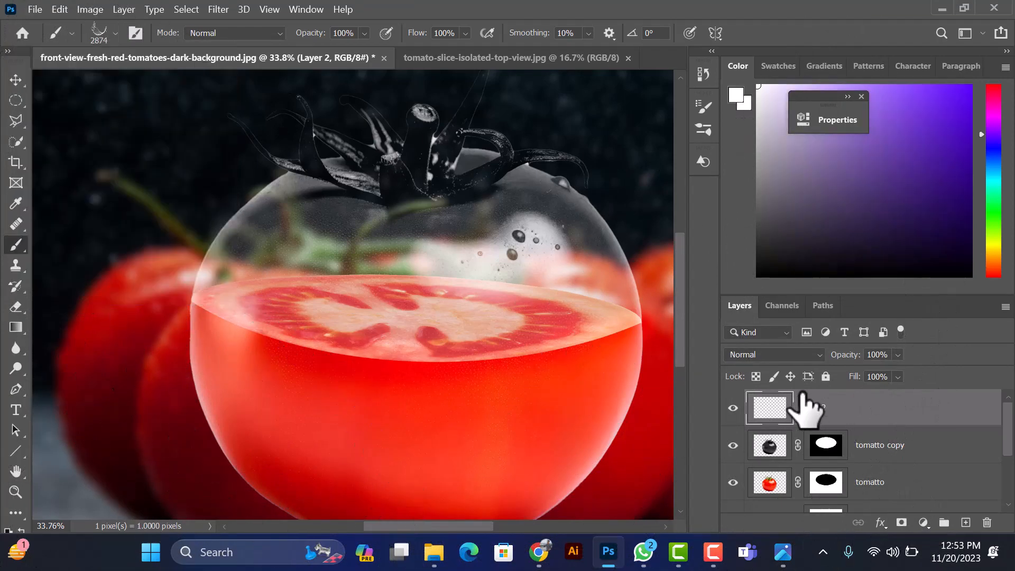
pyautogui.click(744, 106)
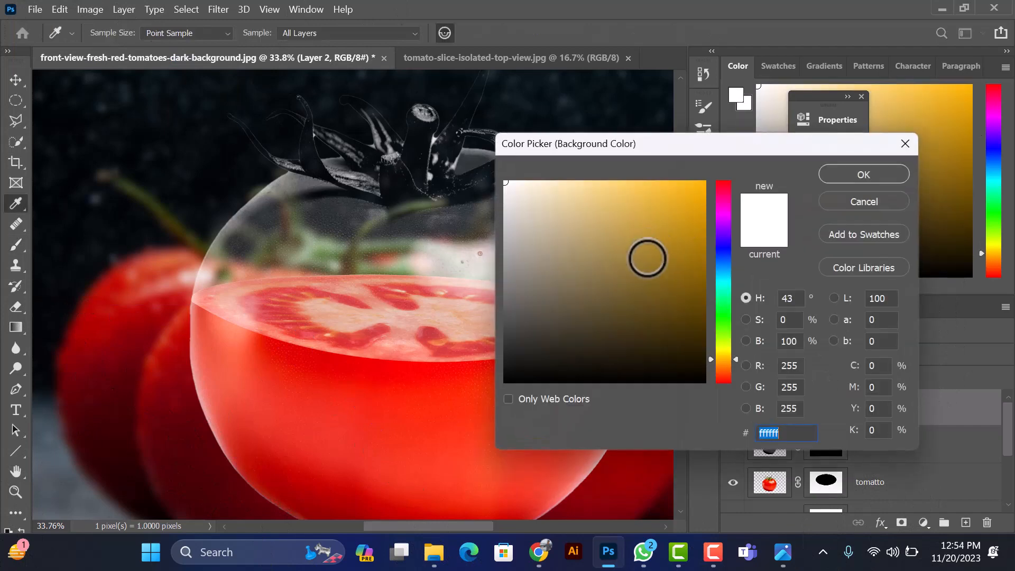
pyautogui.moveTo(647, 257); pyautogui.dragTo(421, 447)
pyautogui.click(868, 175)
pyautogui.press('b')
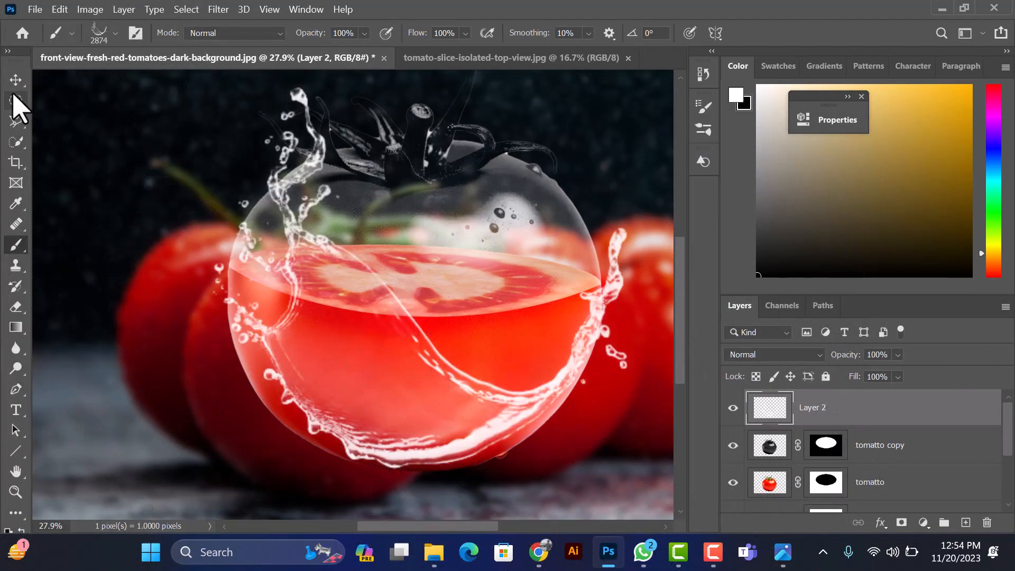
# Scale the water splash to 107.10% so it wraps around the tomato's outline, and apply the transform.
pyautogui.hotkey('ctrl', 't')
pyautogui.moveTo(211, 271); pyautogui.dragTo(182, 277)
pyautogui.moveTo(333, 375); pyautogui.dragTo(334, 385)
pyautogui.click(747, 33)
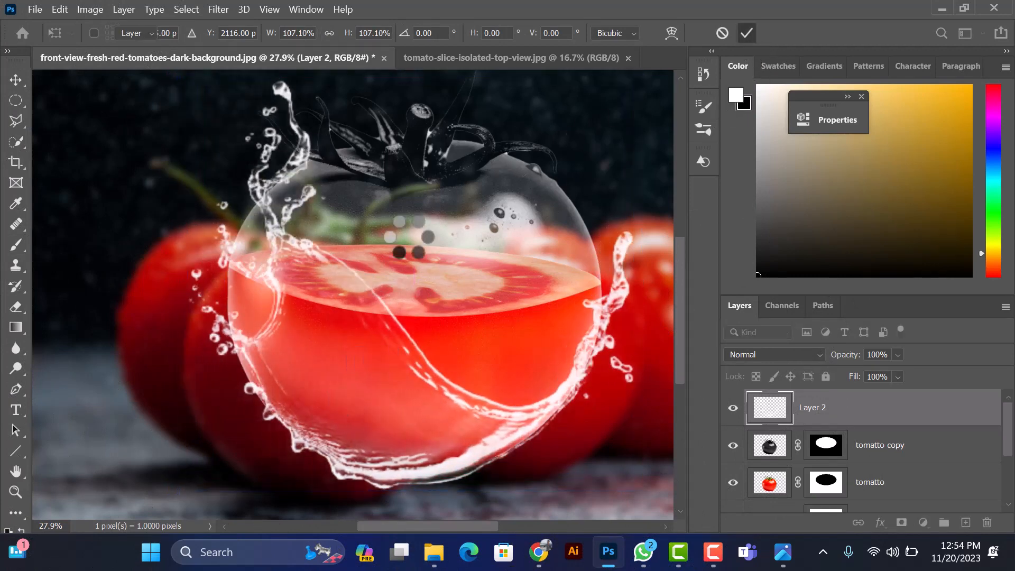
pyautogui.scroll(-2, 349, 248)
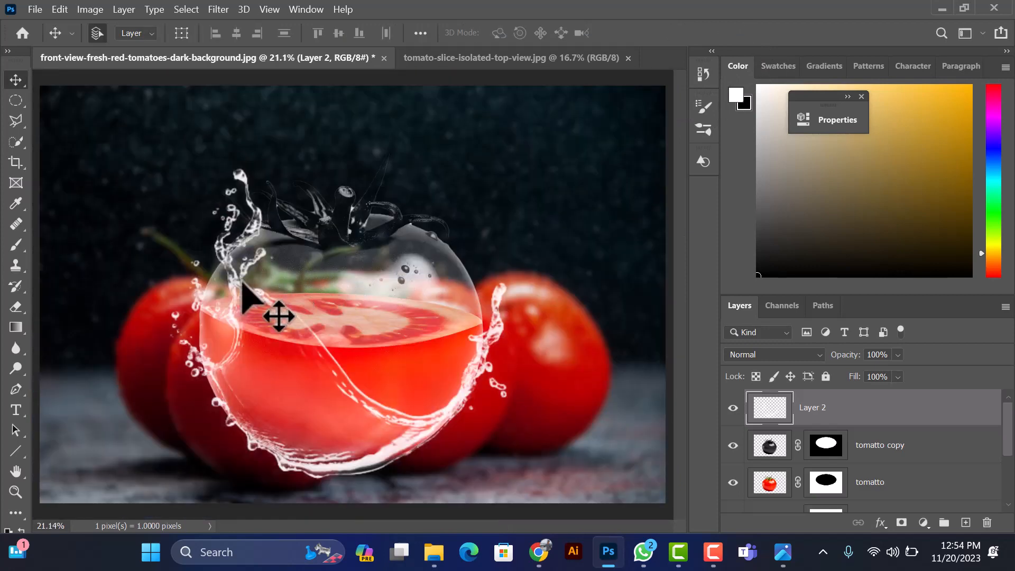